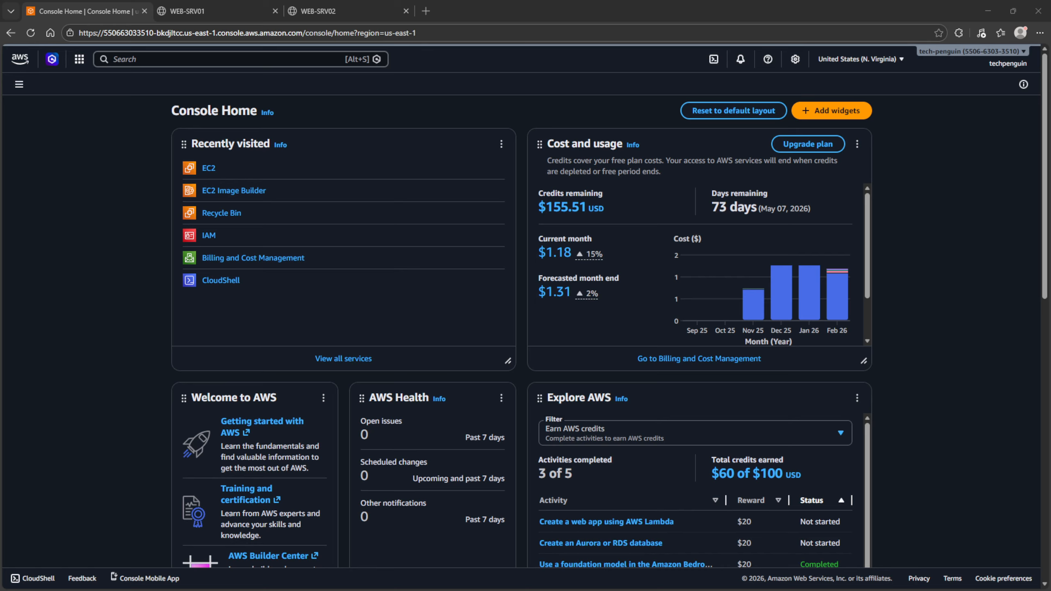
Compare the web pages served by WEB-SRV01 and WEB-SRV02 in their open browser tabs.
left_click(212, 10)
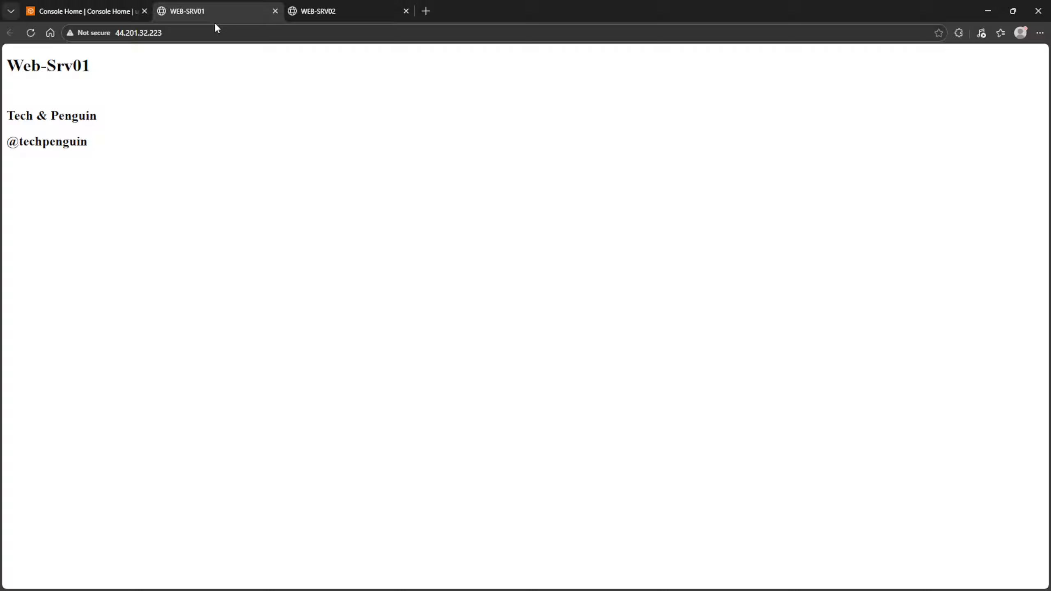
left_click(339, 8)
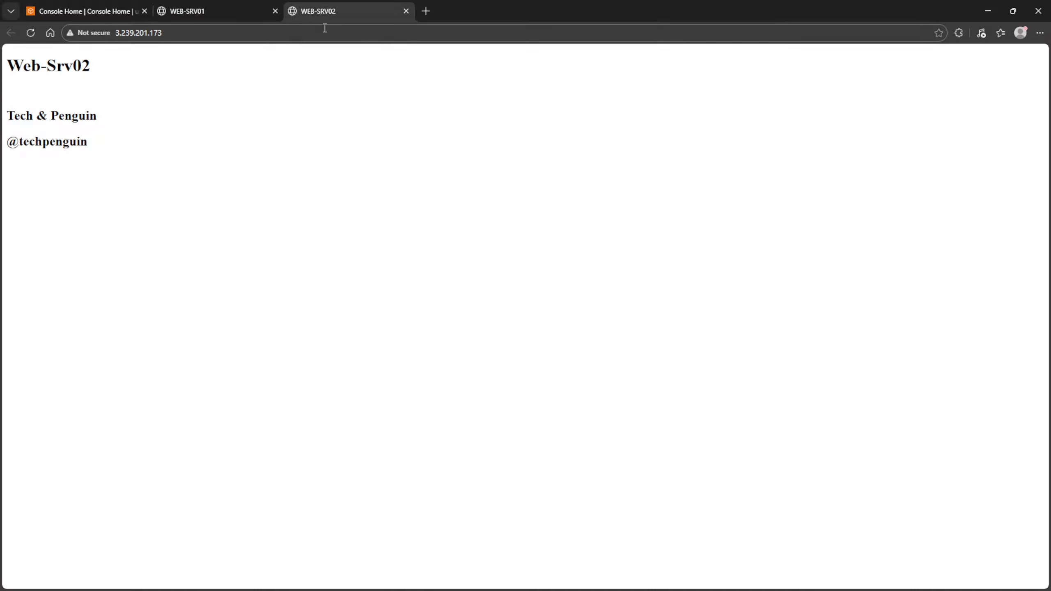
left_click(220, 10)
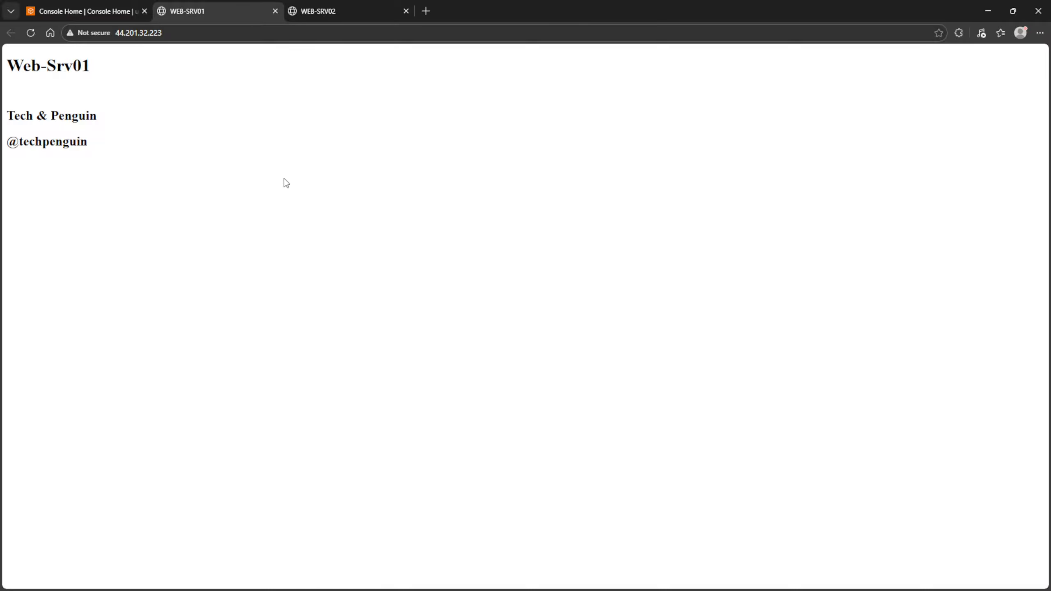
left_click(308, 15)
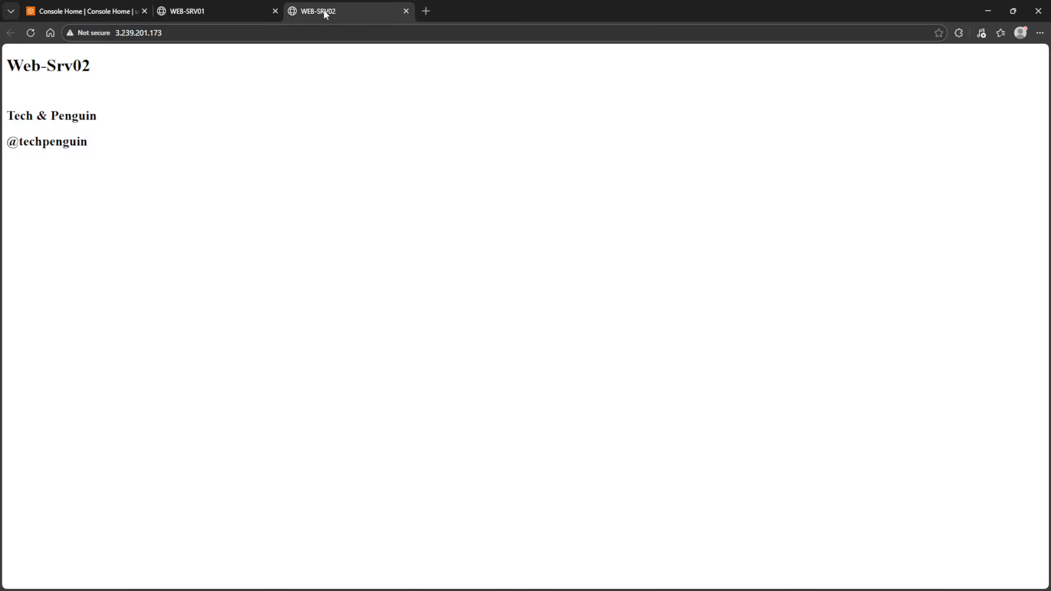
left_click(214, 14)
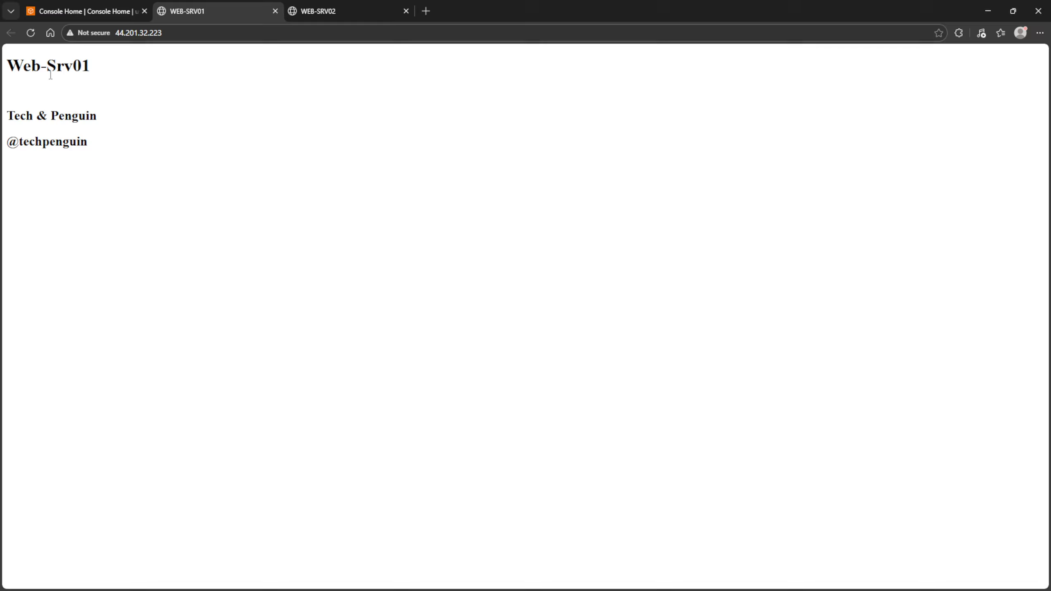
left_click(326, 14)
left_click(229, 15)
Return to the AWS console and open the Load Balancers page of EC2.
left_click(96, 12)
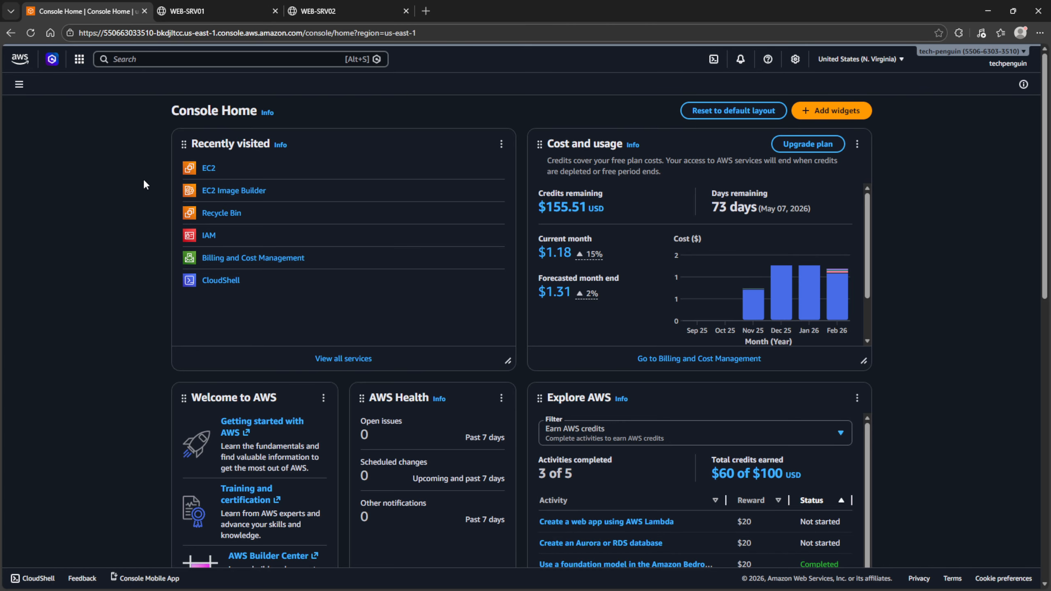
left_click(209, 173)
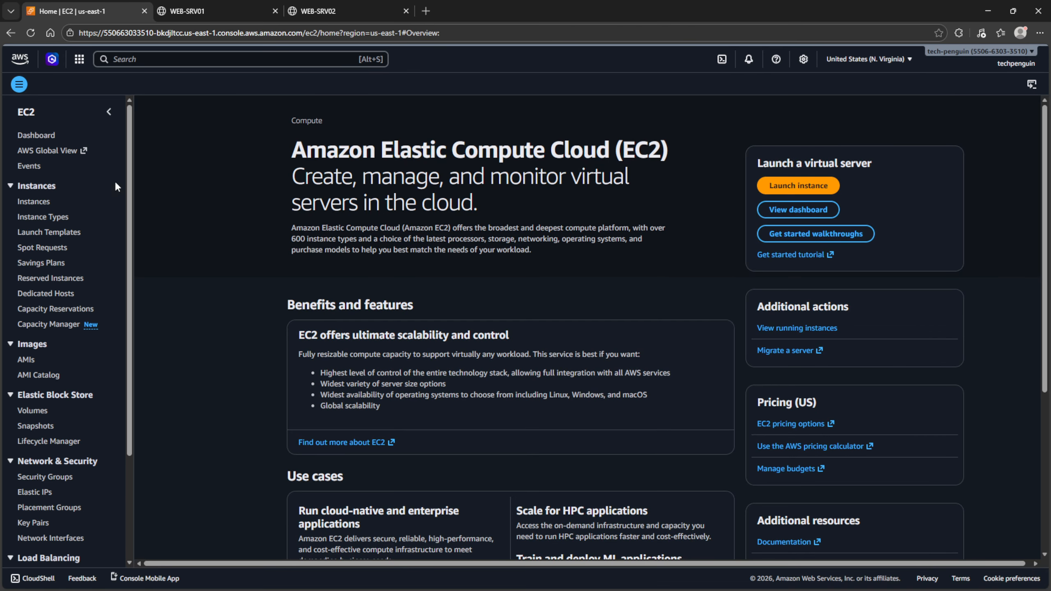
scroll(89, 179, "down", 3)
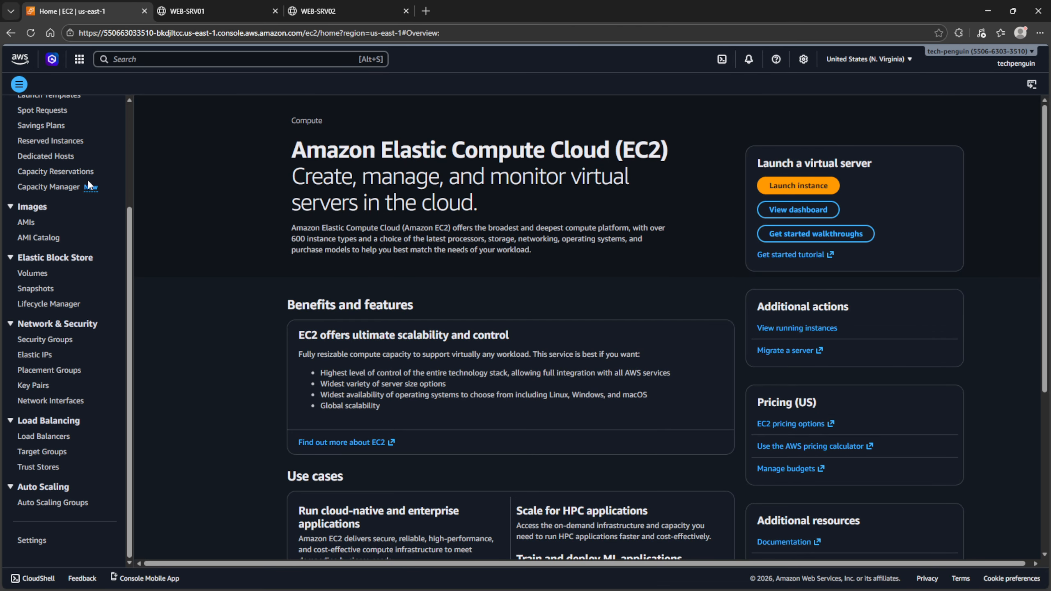
left_click(44, 438)
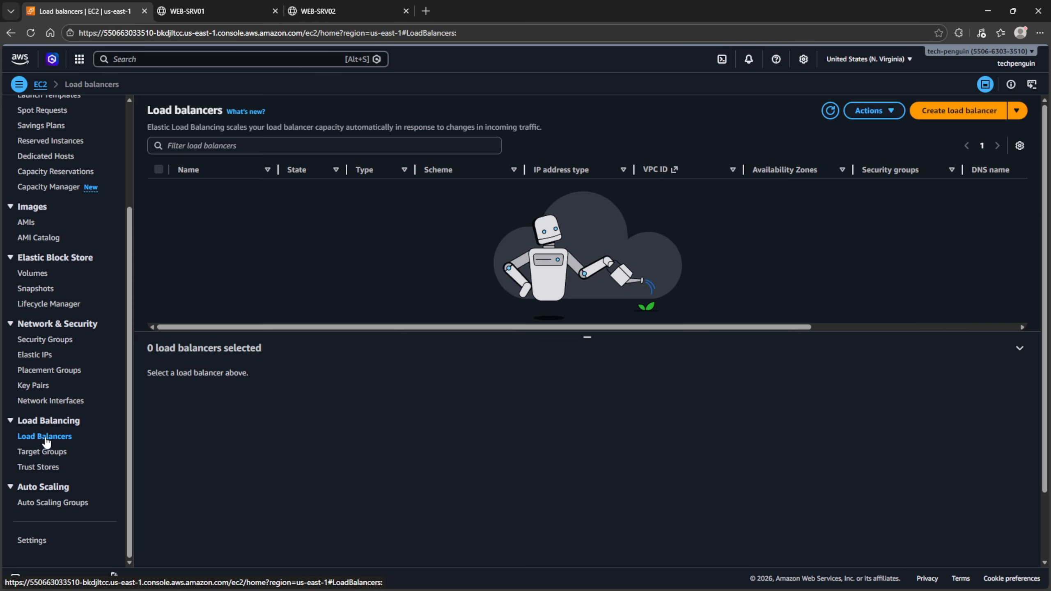
Start creating an Application Load Balancer and name it Demo-ALB.
left_click(947, 117)
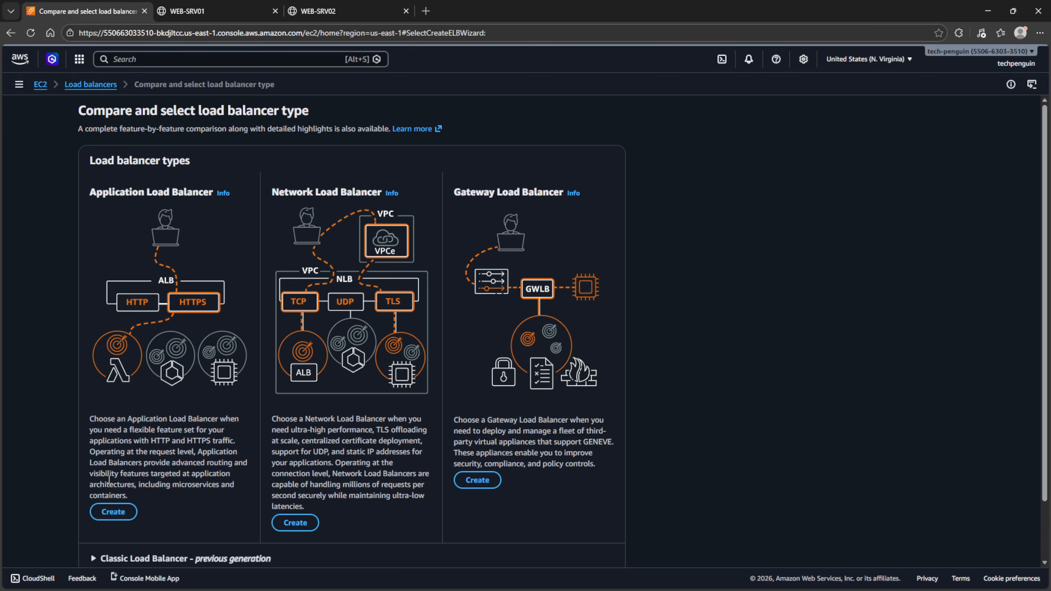
left_click(125, 515)
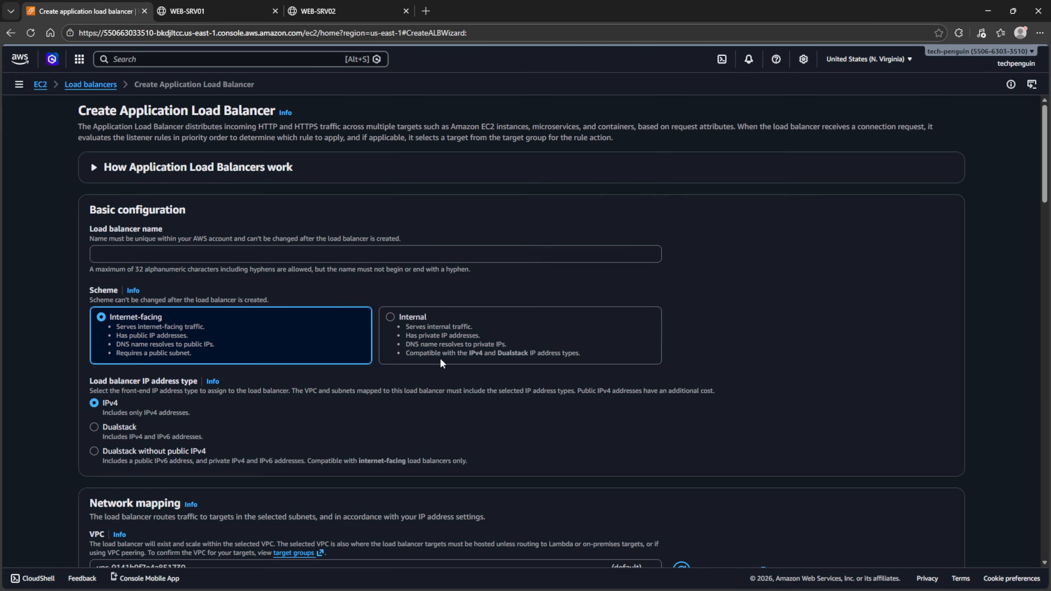
left_click(188, 255)
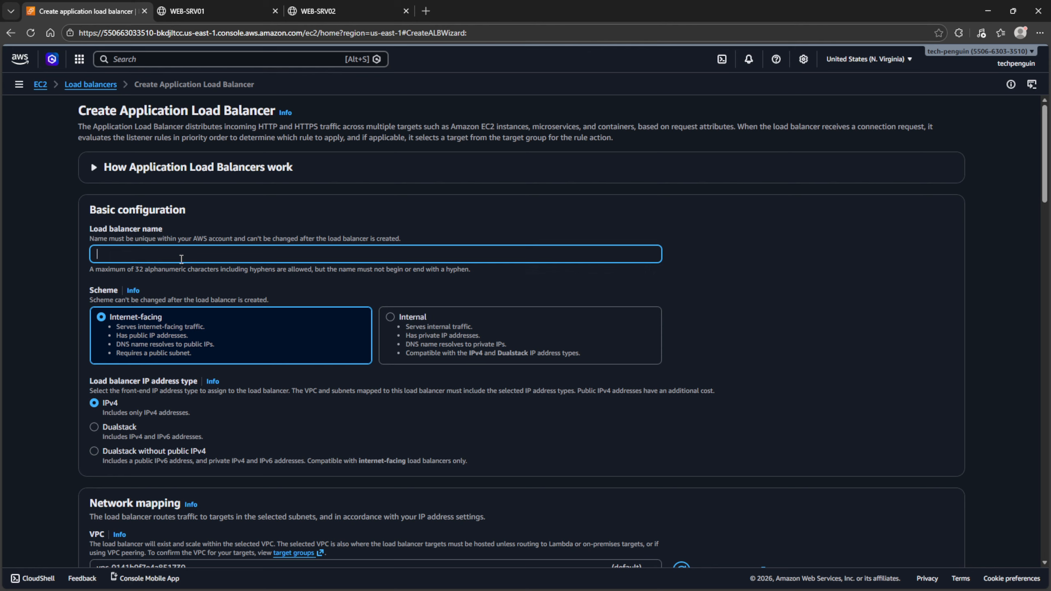
type("Demo-ALB")
Enable all six availability zones, us-east-1a through us-east-1f, in the load balancer's network mapping.
scroll(85, 400, "down", 2)
scroll(57, 394, "down", 1)
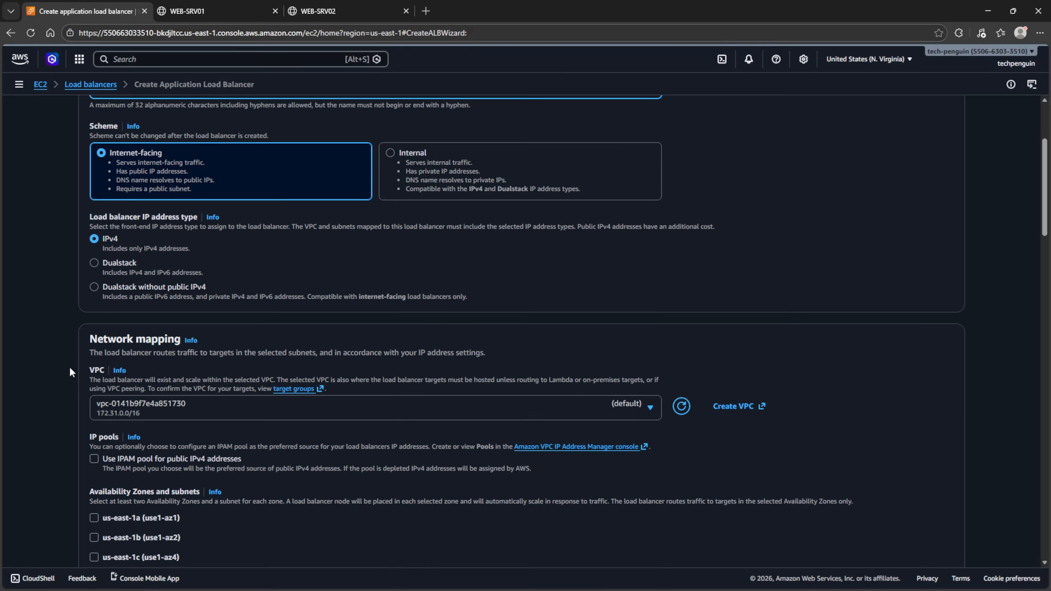
scroll(211, 360, "down", 3)
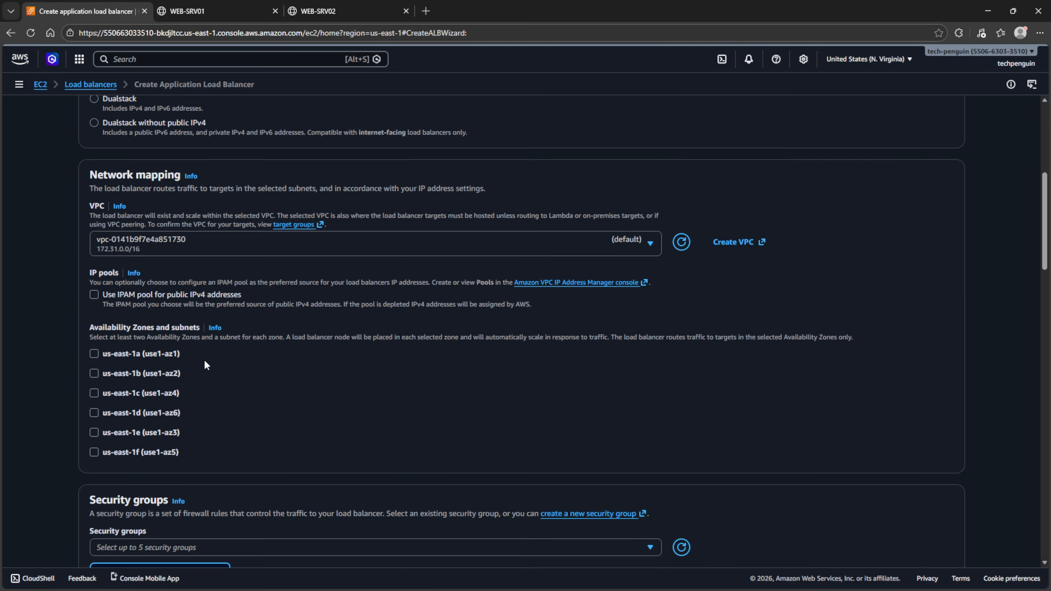
left_click(91, 353)
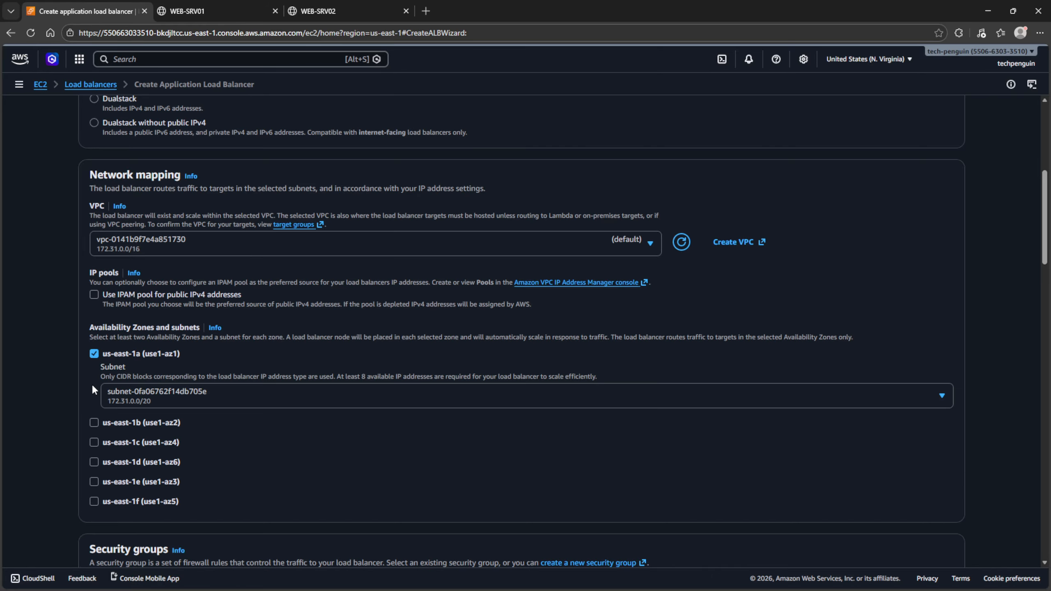
left_click(94, 421)
scroll(83, 433, "down", 1)
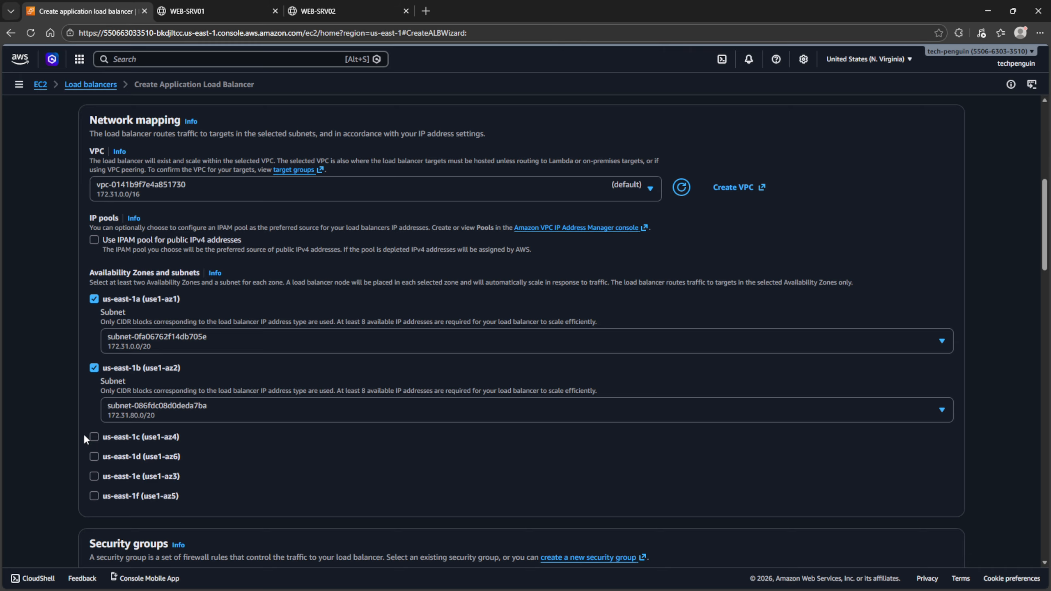
left_click(94, 434)
scroll(86, 451, "down", 1)
scroll(85, 457, "down", 2)
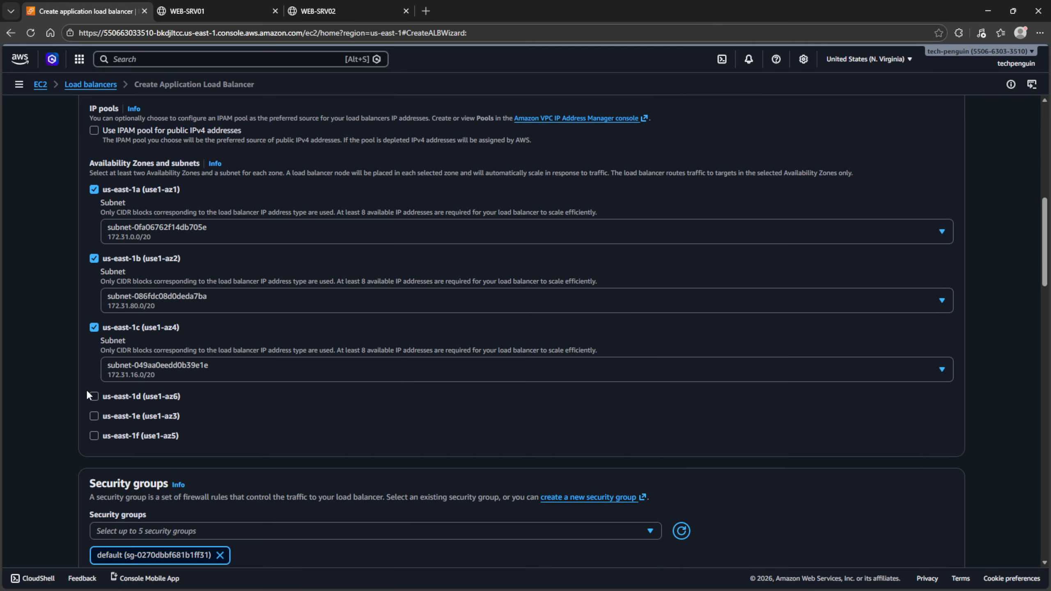
left_click(94, 397)
left_click(94, 463)
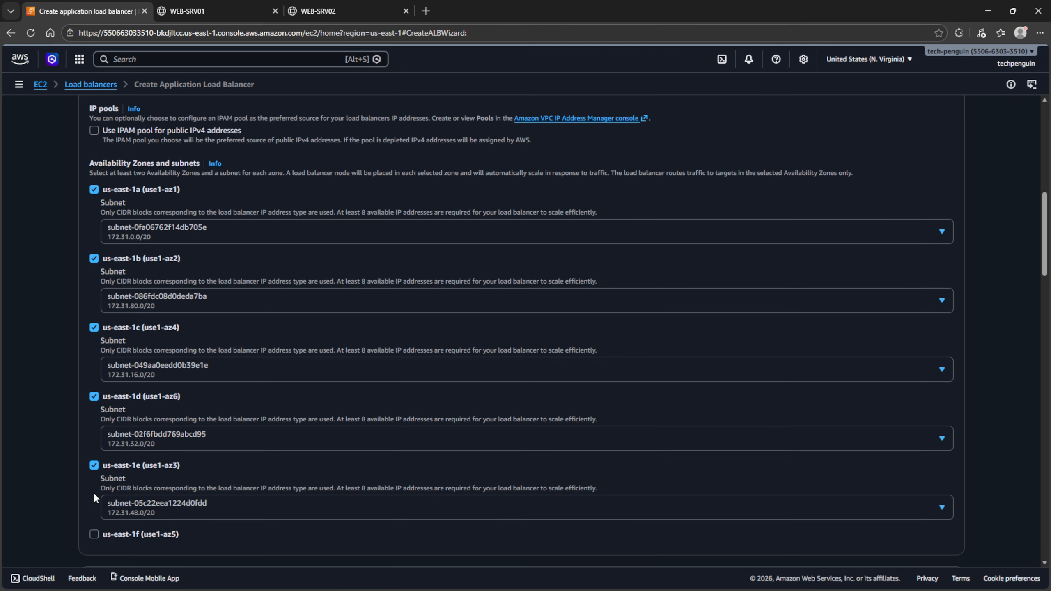
left_click(94, 535)
Start a new security group for the load balancer, named Demo-SG-ALB with the description "Allow HTTP".
scroll(339, 353, "down", 5)
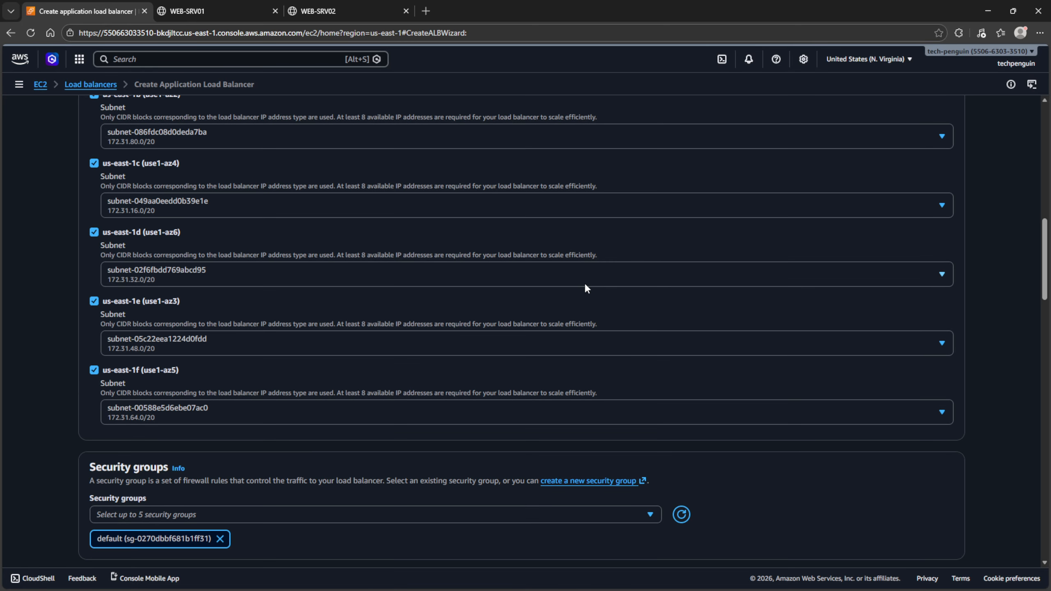
scroll(359, 289, "down", 2)
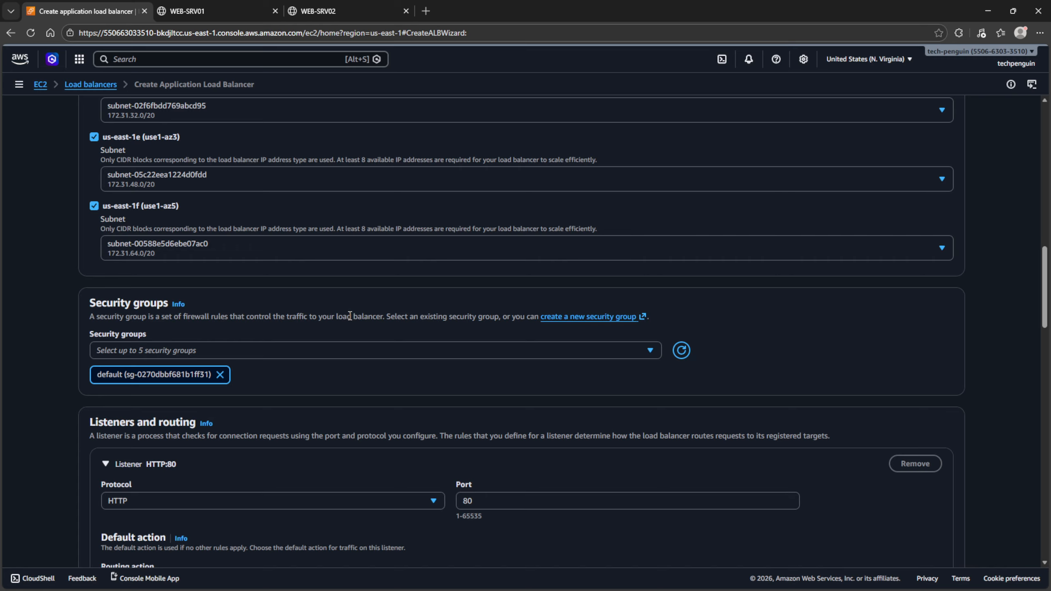
left_click(572, 326)
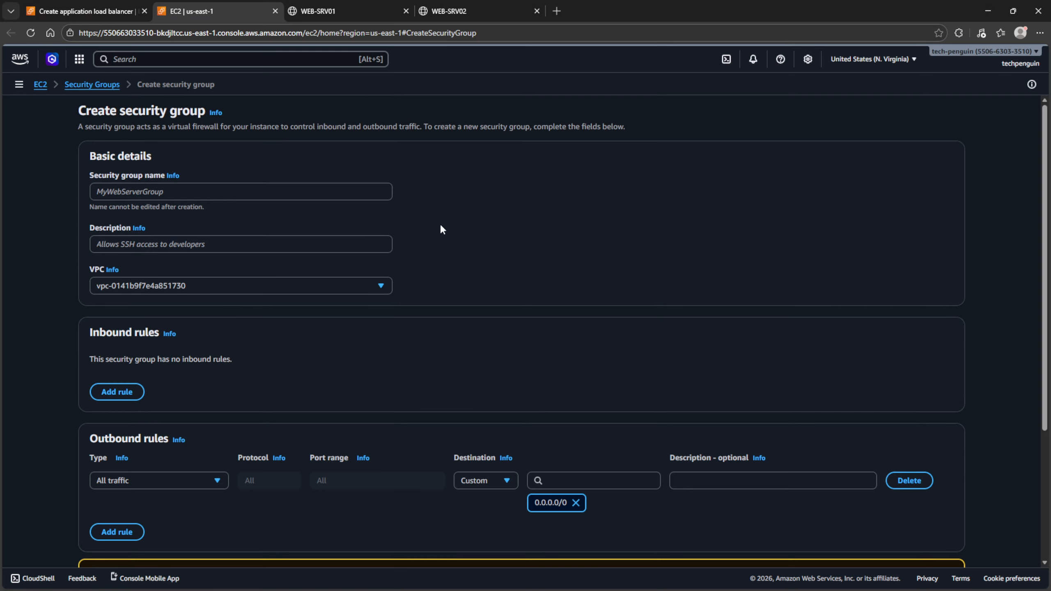
left_click(161, 187)
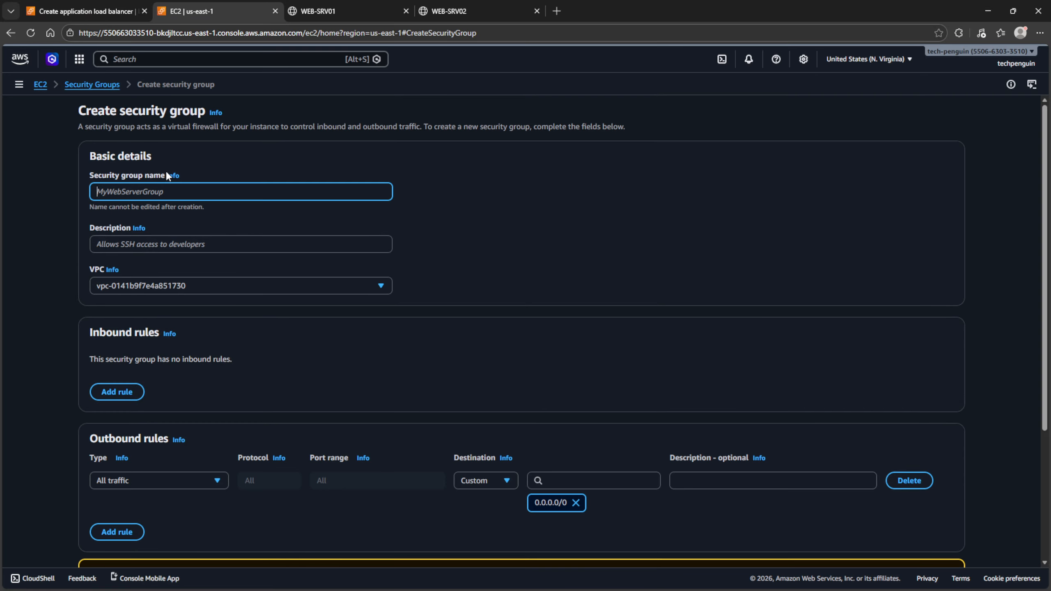
type("Demo-SG-ALB")
left_click(139, 238)
type("A")
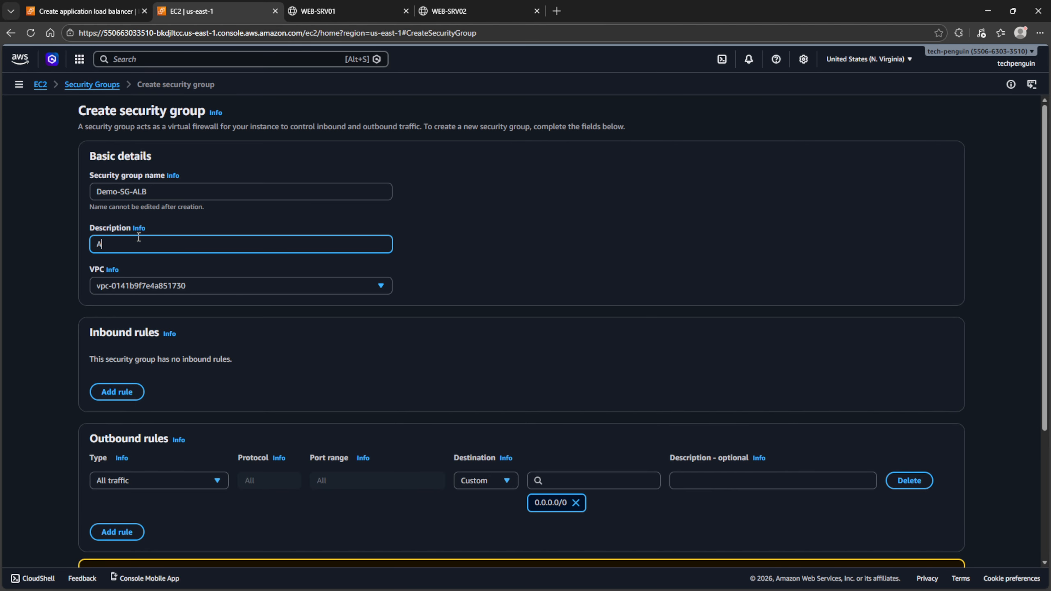
type("llow HTTP")
Add an inbound HTTP rule with source Anywhere-IPv4 and create the security group.
scroll(43, 354, "down", 1)
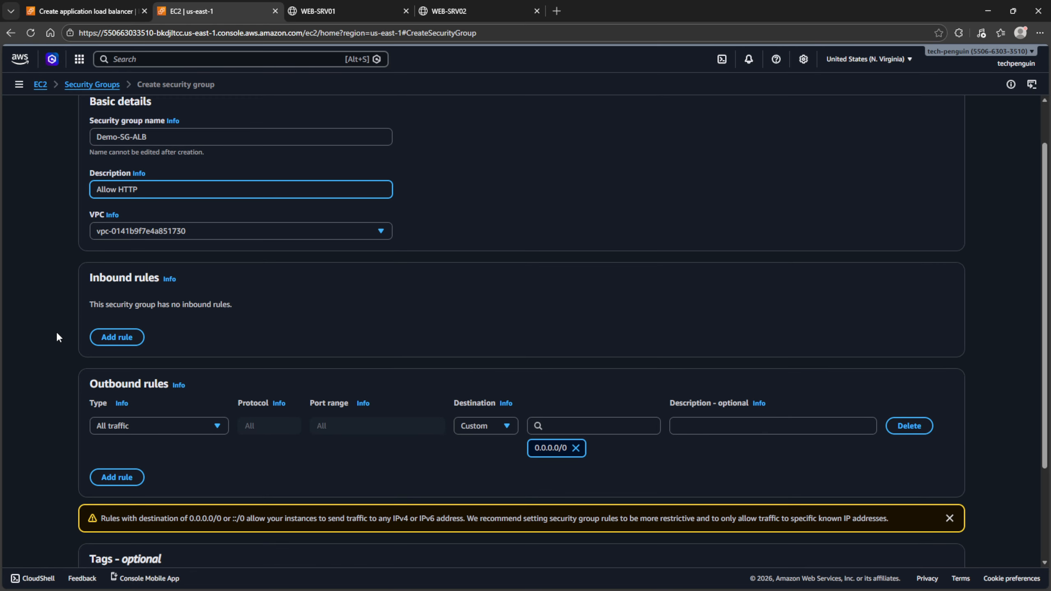
left_click(114, 338)
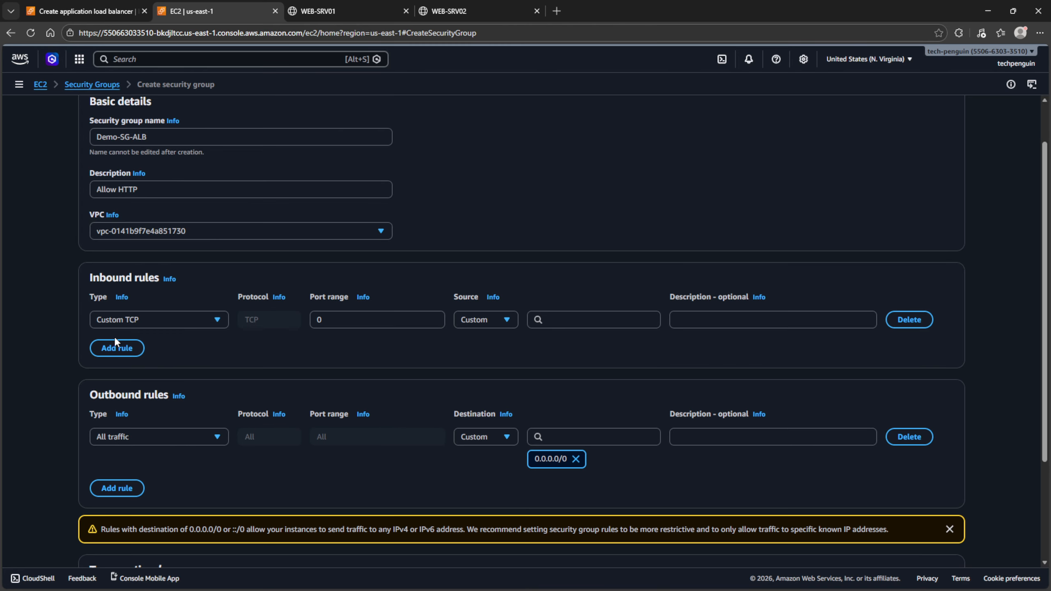
left_click(186, 322)
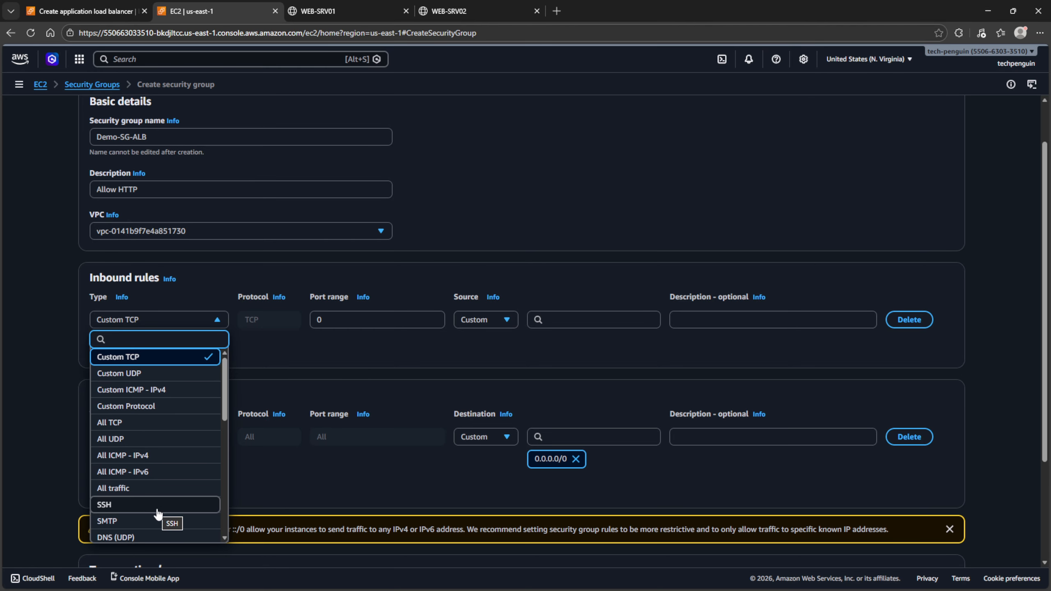
scroll(140, 455, "down", 3)
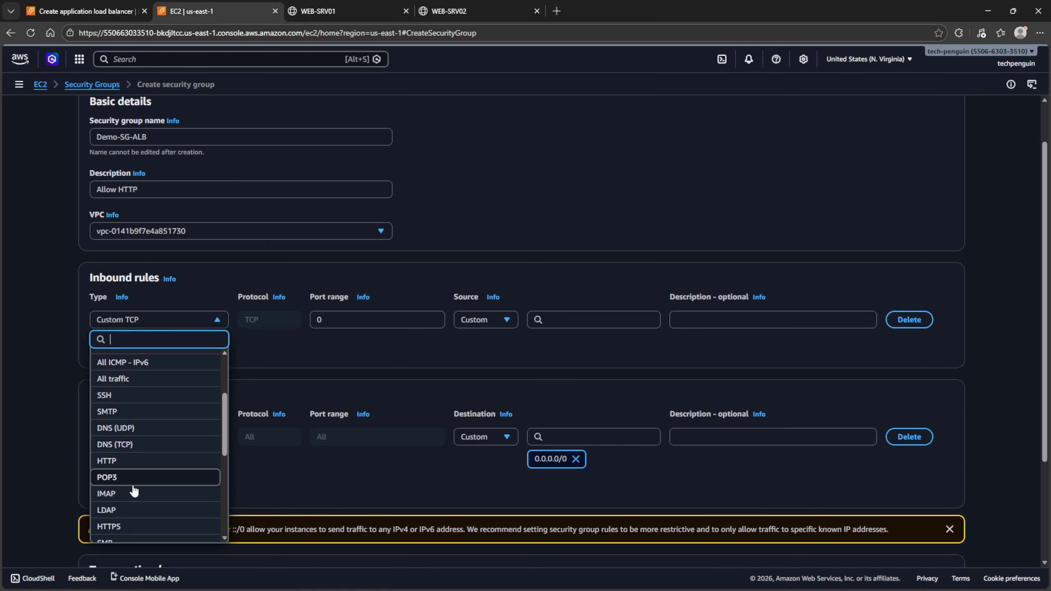
left_click(134, 461)
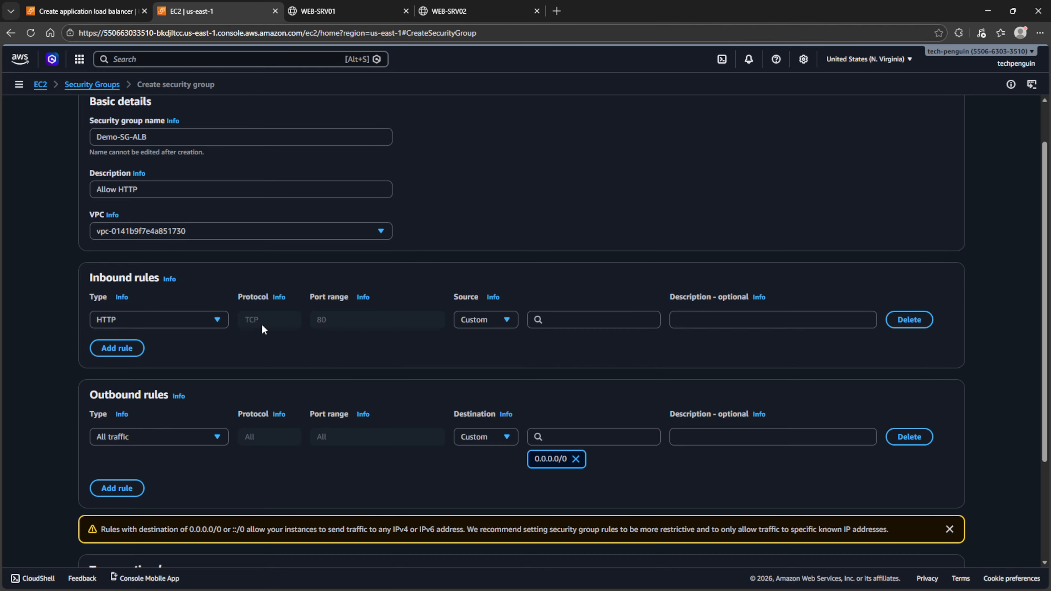
left_click(489, 322)
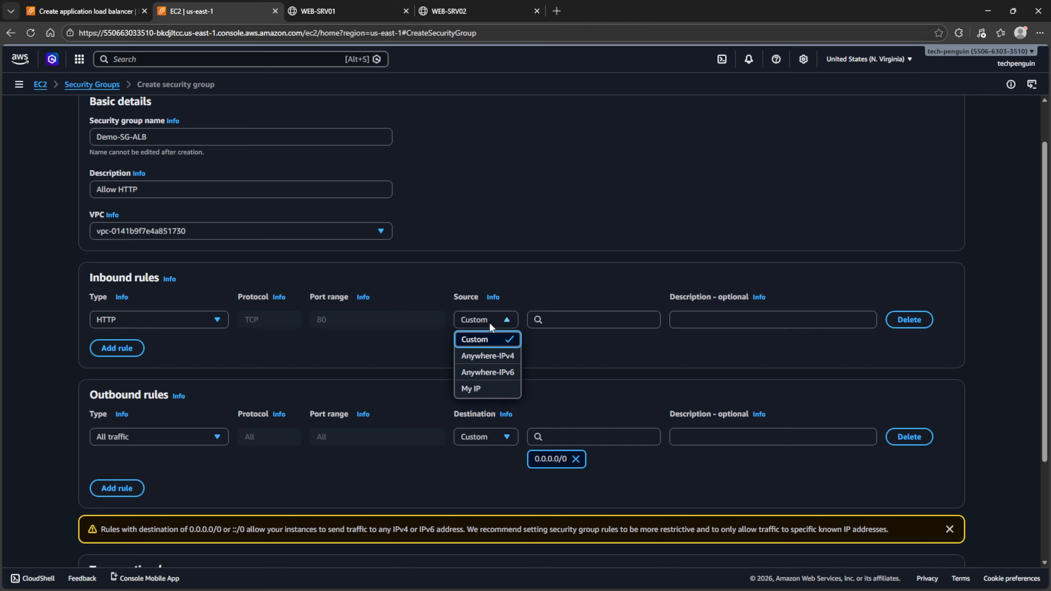
left_click(492, 357)
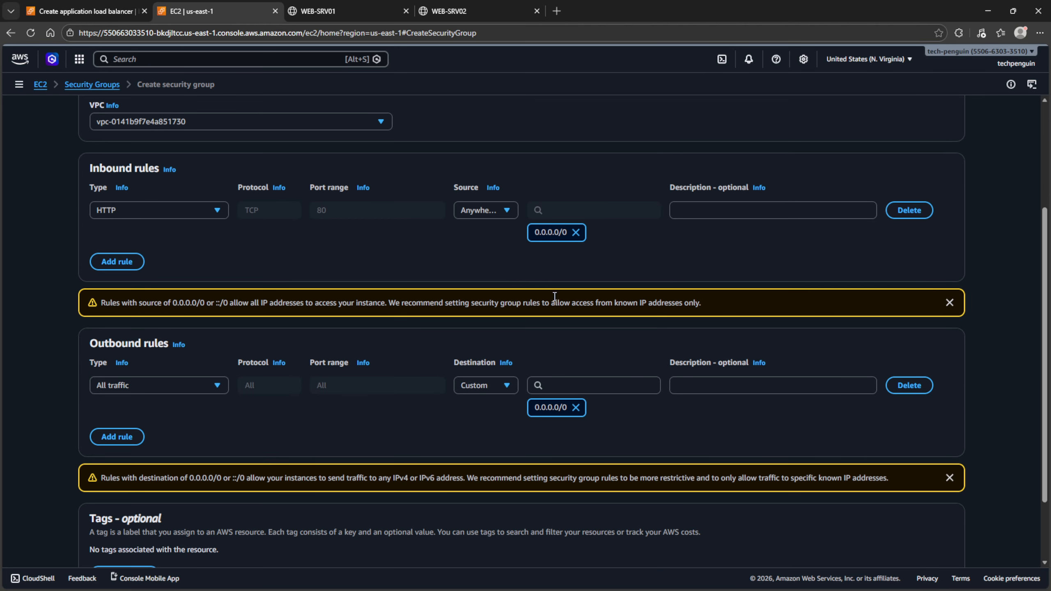
scroll(476, 267, "down", 2)
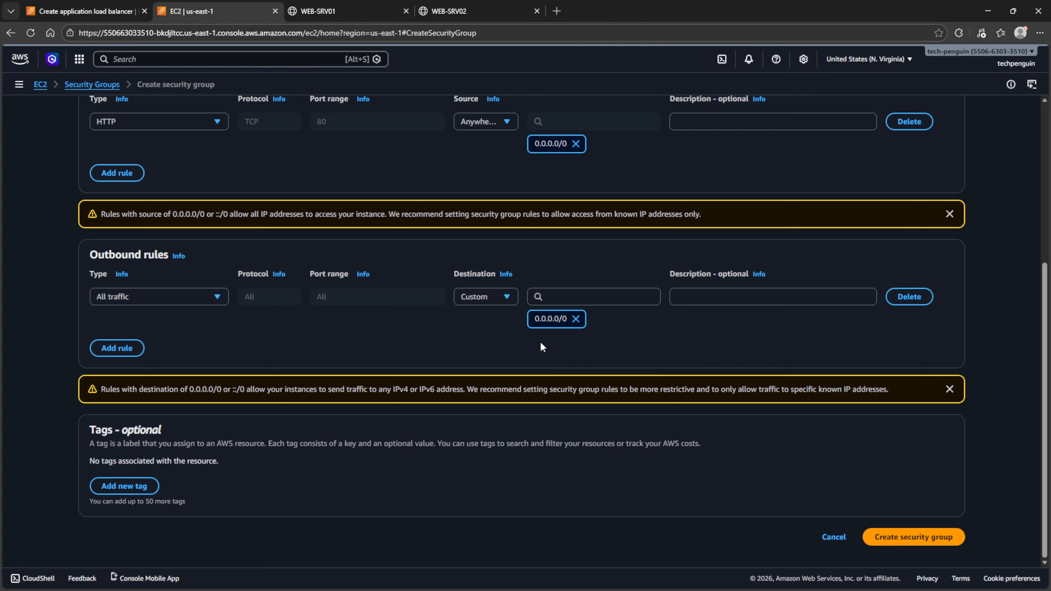
left_click(907, 535)
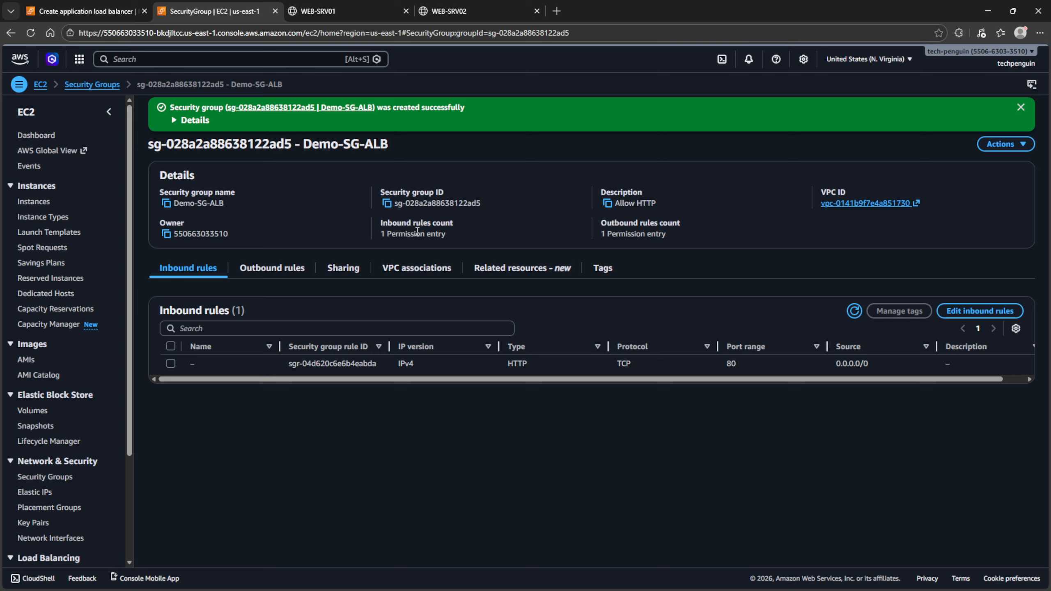
Back in the load balancer setup, refresh the available security groups and select Demo-SG-ALB.
left_click(92, 11)
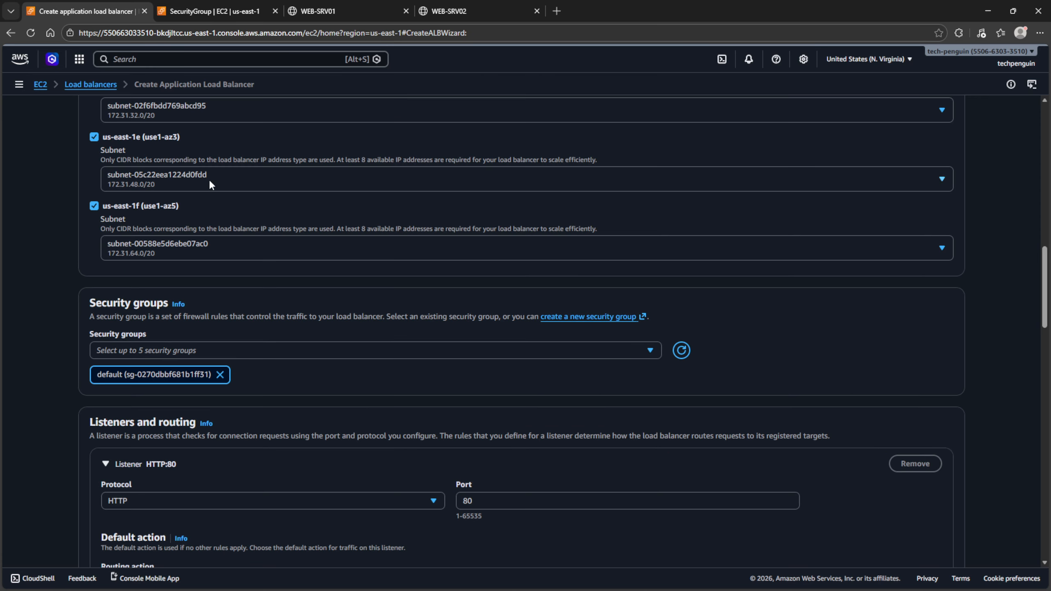
left_click(681, 350)
left_click(442, 351)
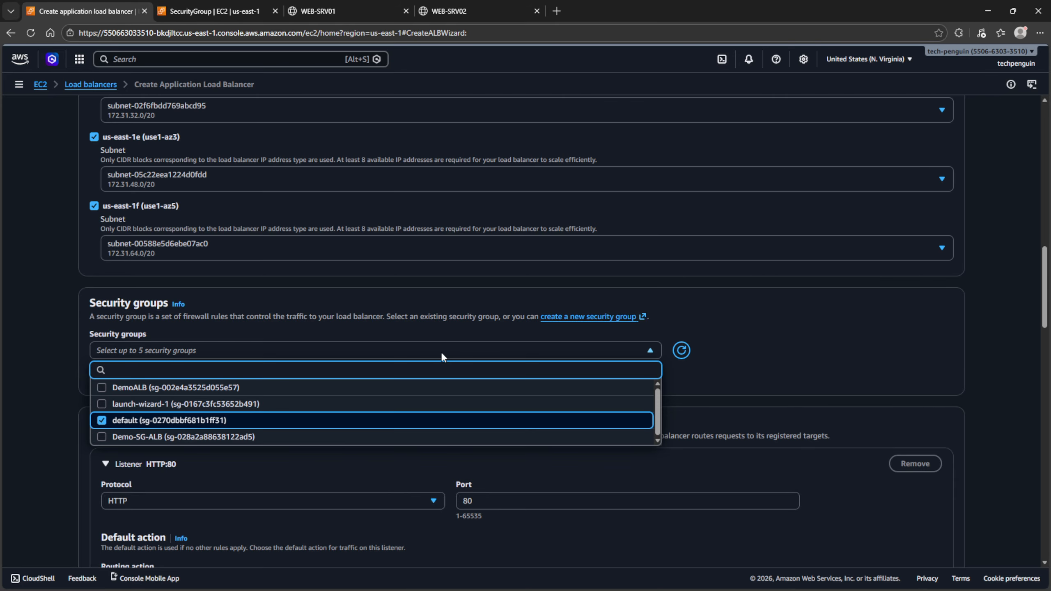
left_click(136, 438)
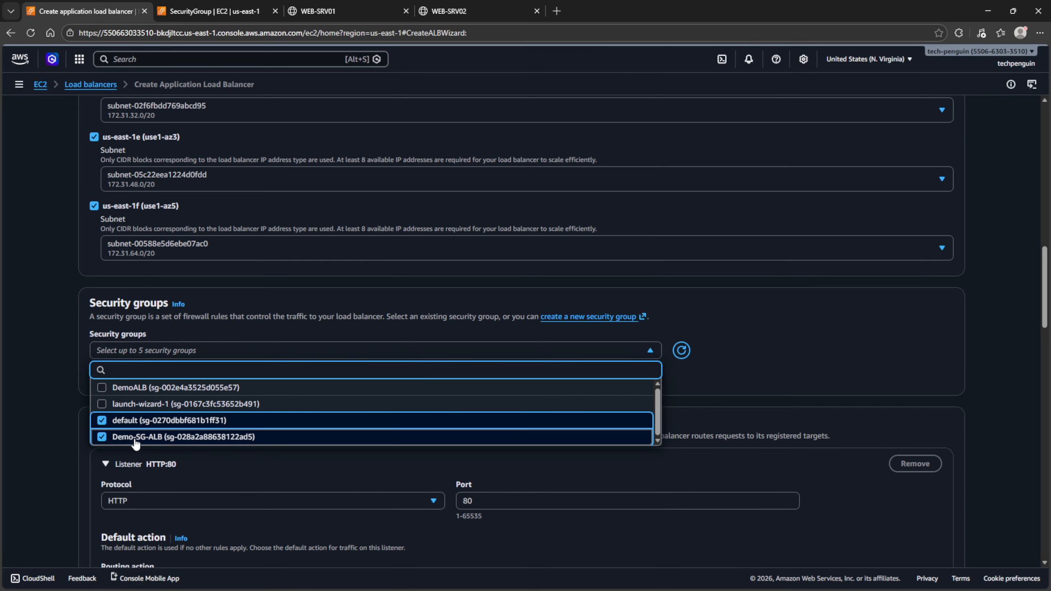
Close the security group list and start creating a new target group for the HTTP:80 listener's forward action.
left_click(871, 368)
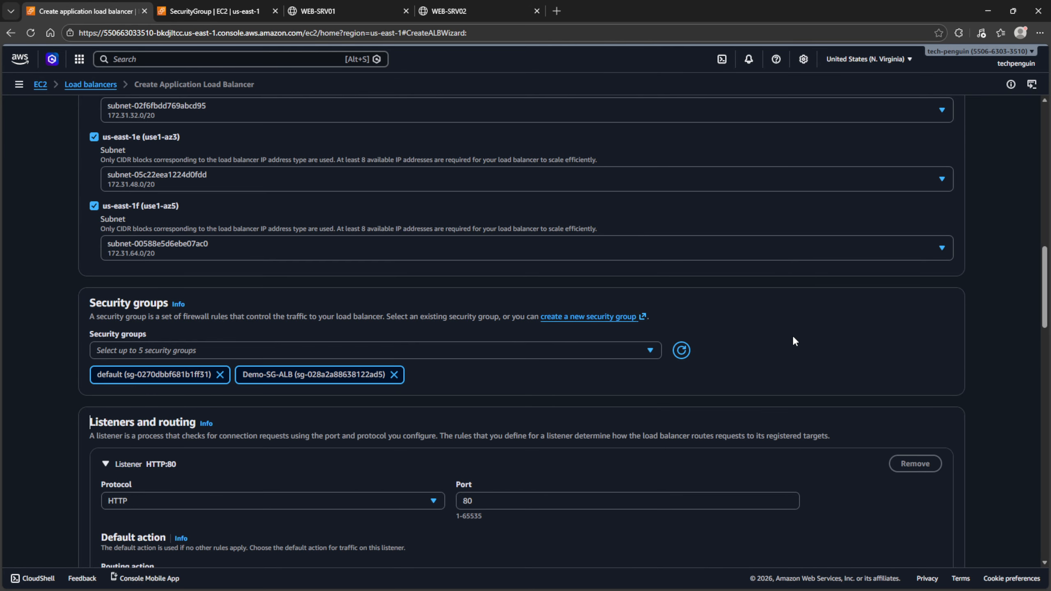
scroll(791, 334, "down", 2)
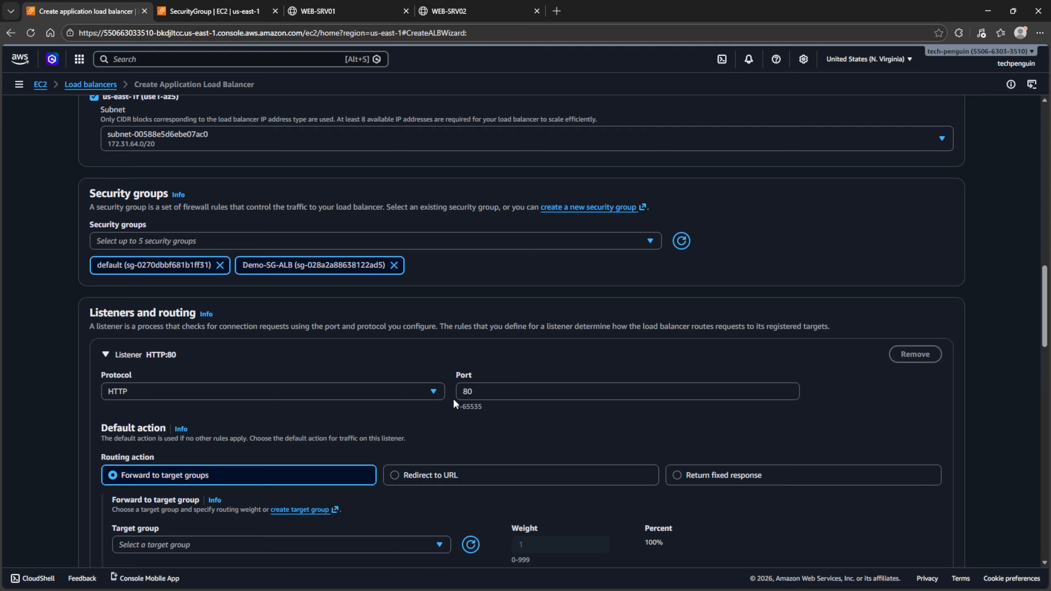
scroll(291, 356, "down", 2)
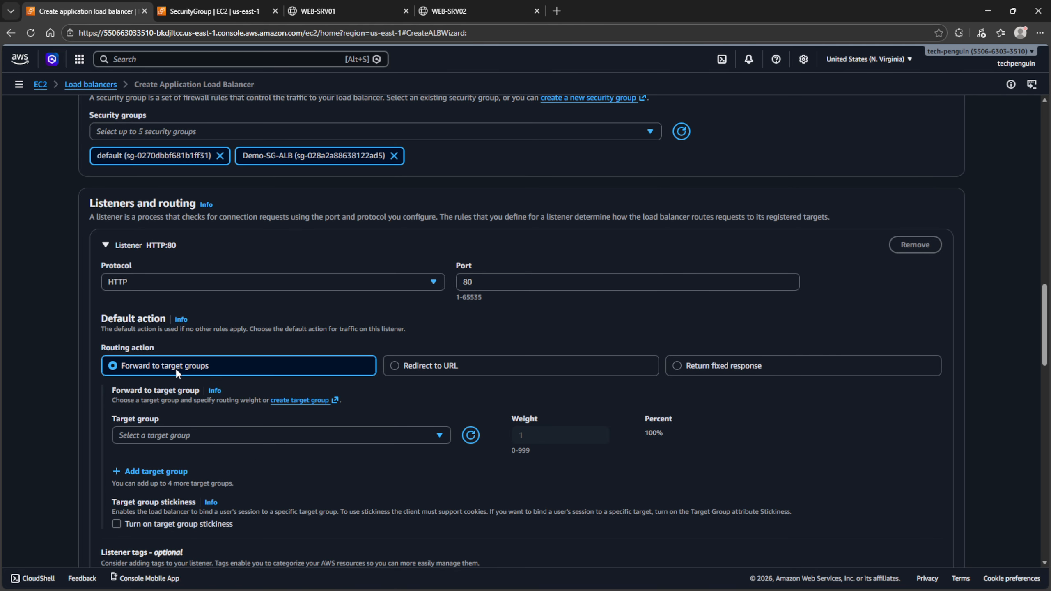
left_click(438, 439)
left_click(494, 473)
left_click(299, 399)
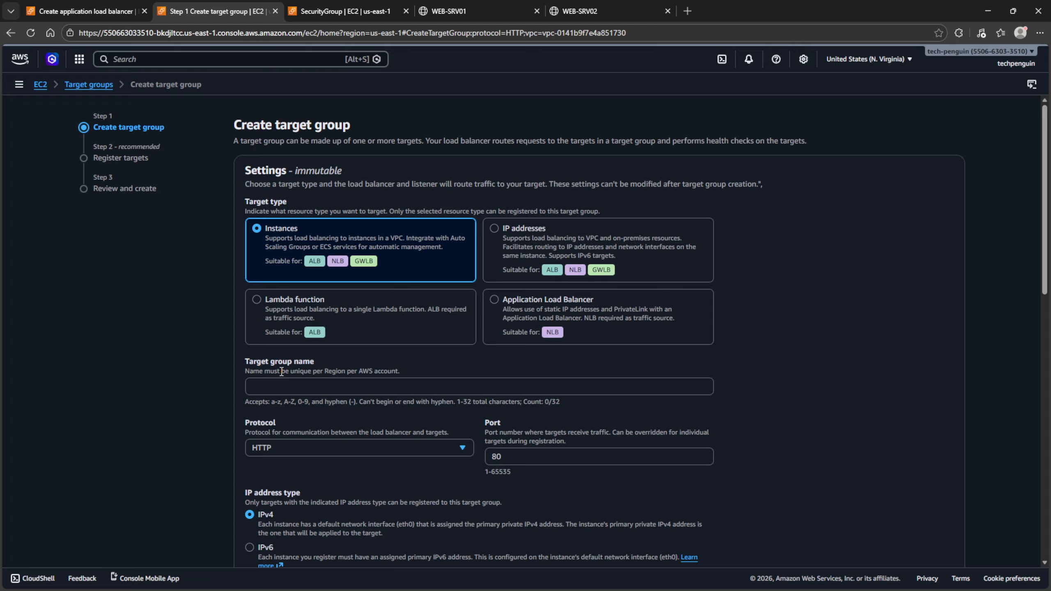
Name the target group Demo-Web-SRV-ALB, keep the Instances type with HTTP port 80, and continue to target registration.
left_click(292, 386)
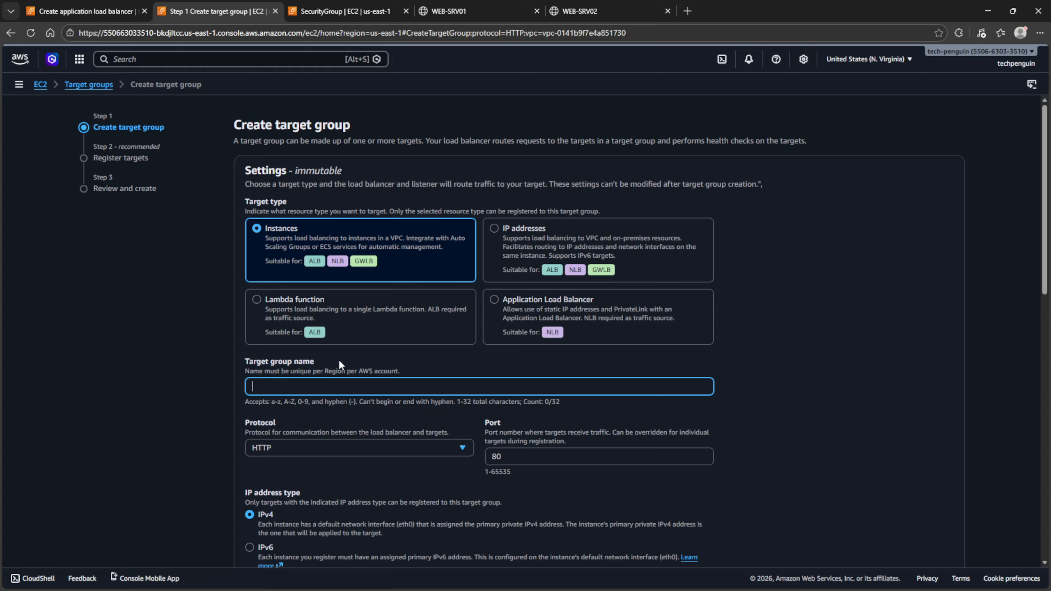
type("Demo-Web-SRV-ALB")
scroll(175, 421, "down", 1)
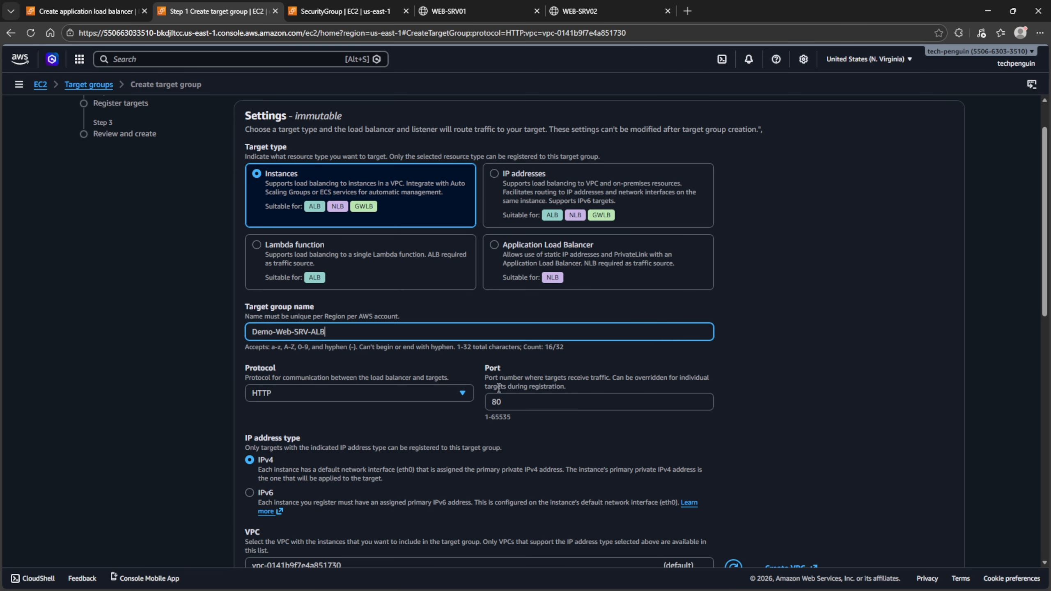
scroll(352, 408, "down", 1)
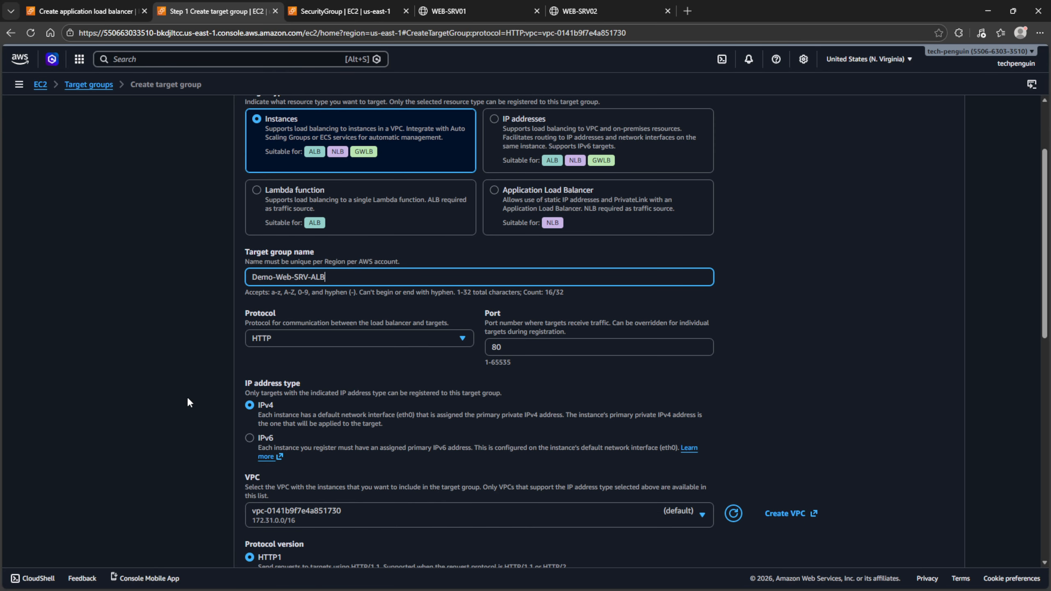
scroll(195, 401, "down", 2)
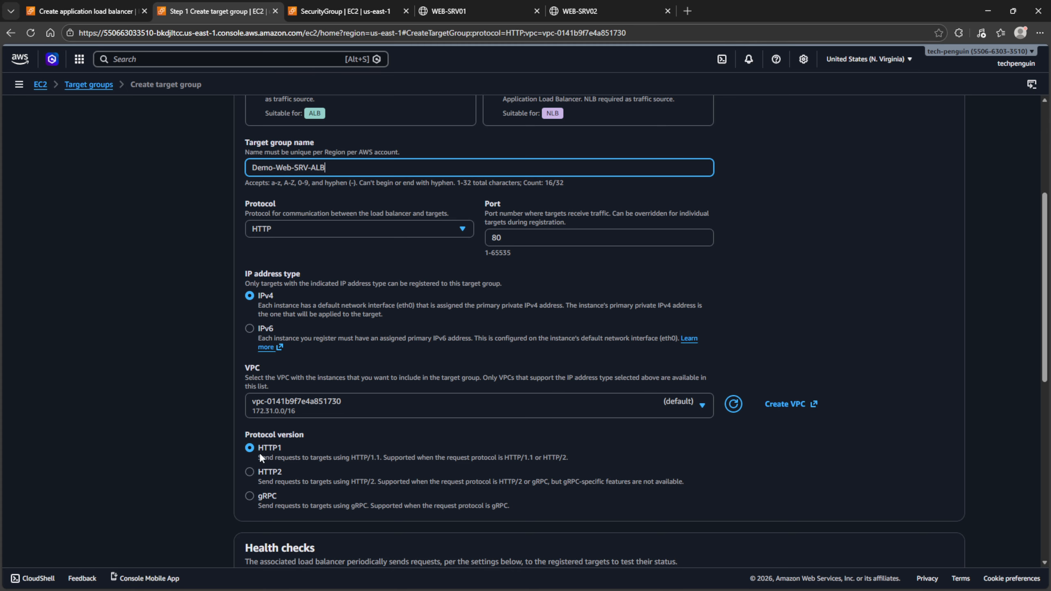
scroll(366, 417, "down", 2)
scroll(362, 412, "down", 6)
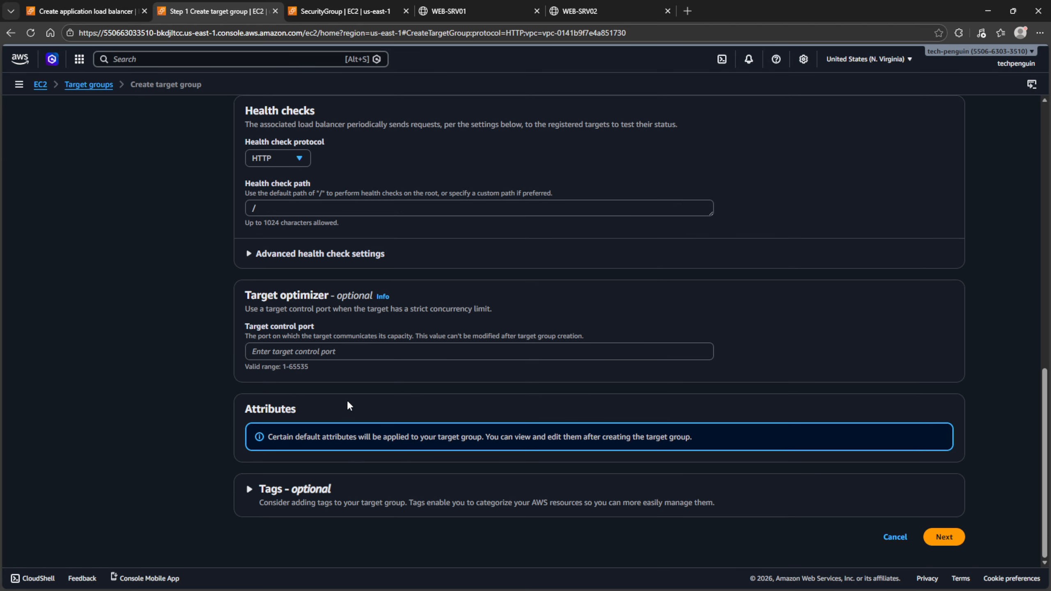
left_click(944, 537)
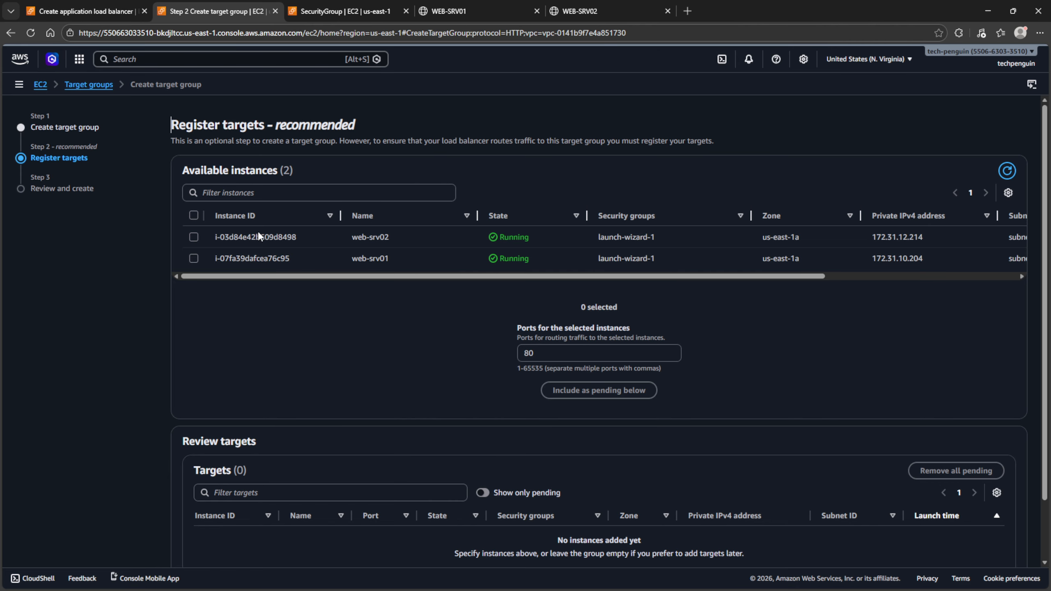
Add web-srv02 and web-srv01 as pending targets on port 80 and create the target group.
left_click(194, 237)
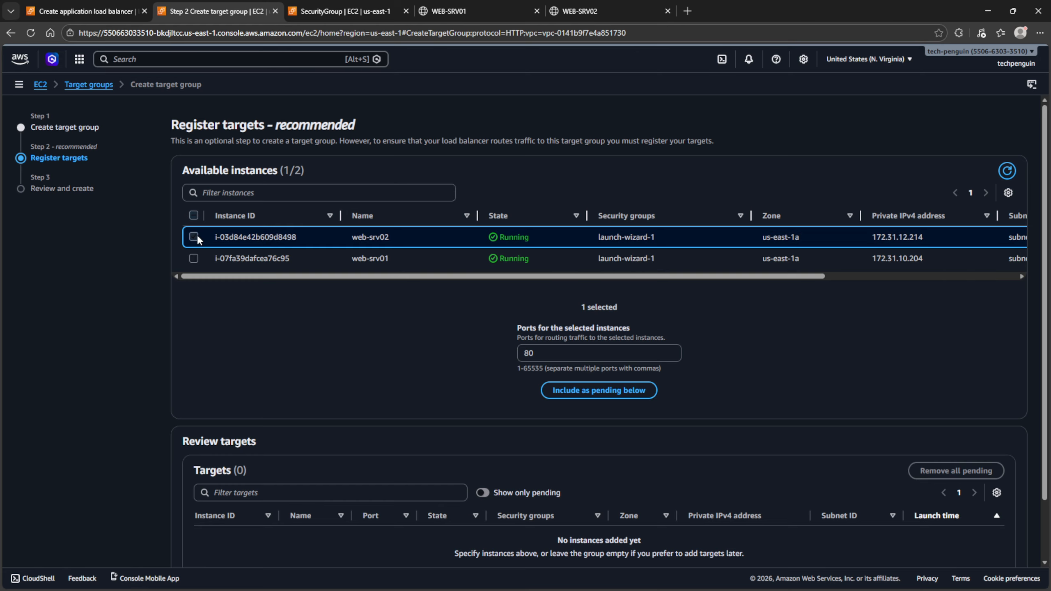
left_click(194, 258)
left_click(599, 389)
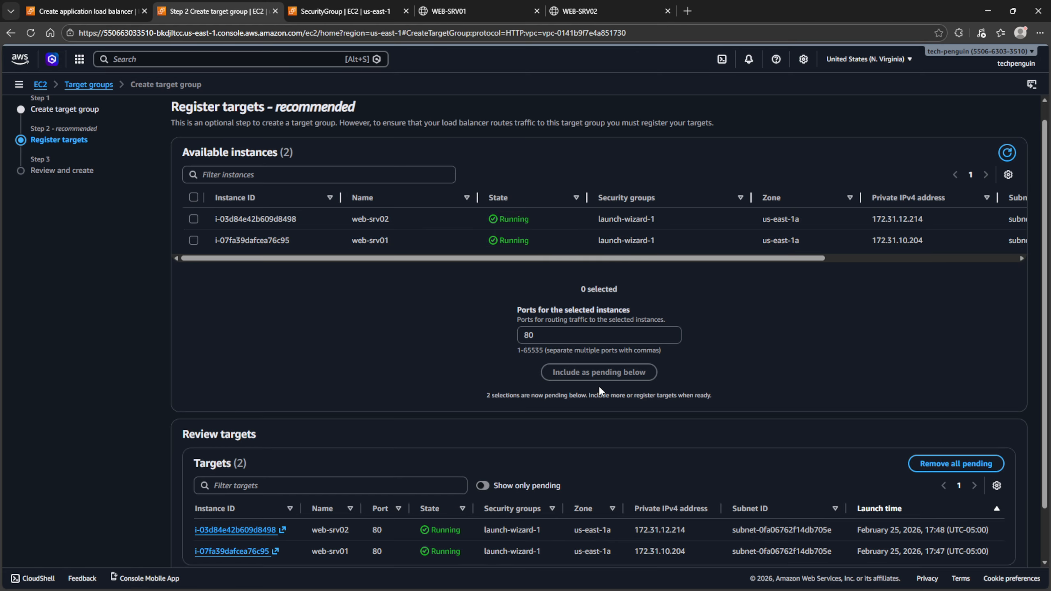
scroll(635, 374, "down", 2)
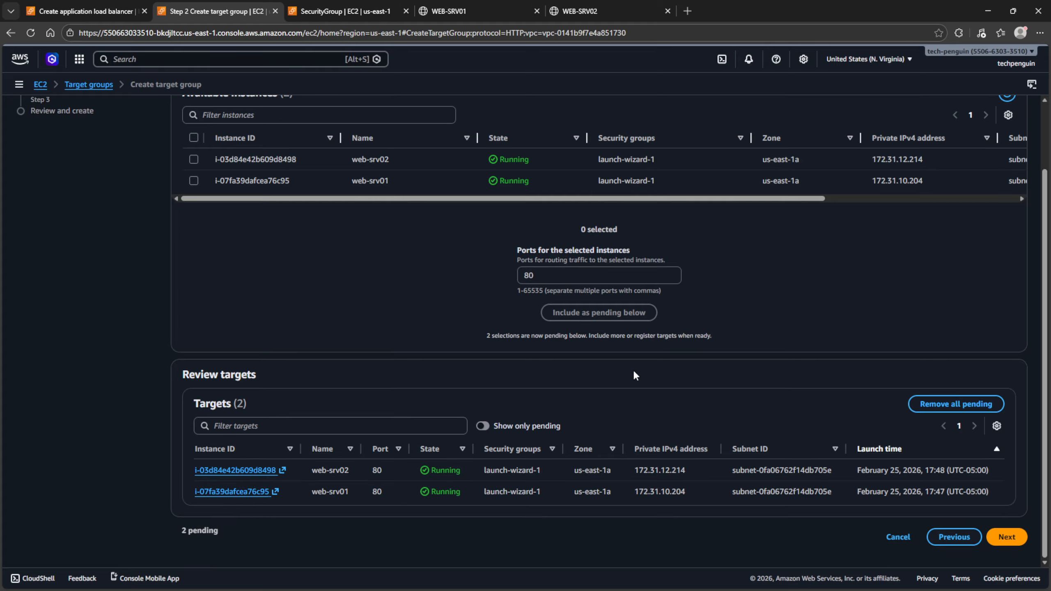
left_click(1007, 537)
left_click(931, 546)
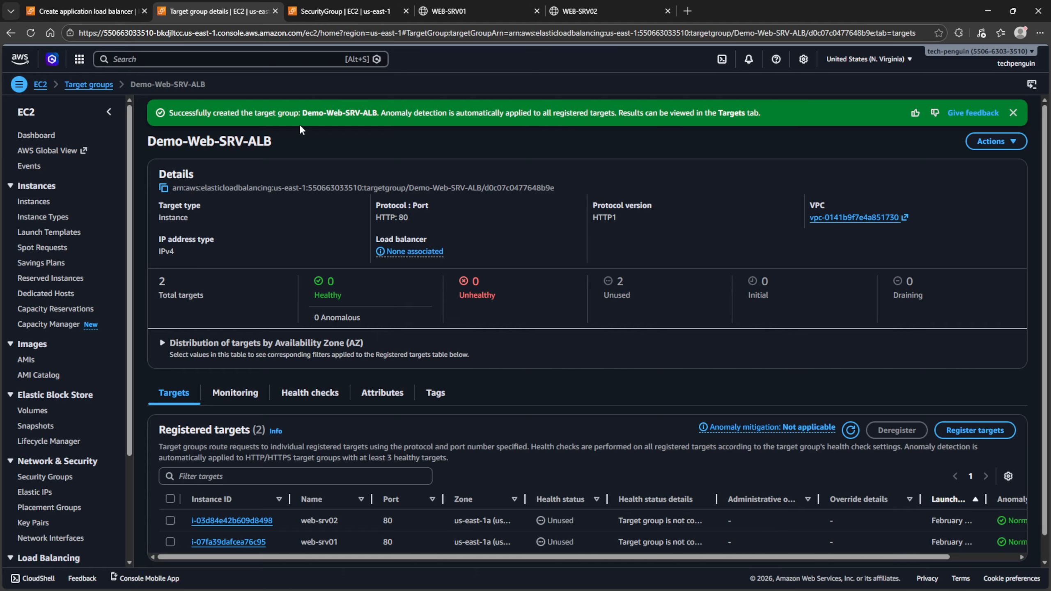
Back in the load balancer setup, refresh the target groups and forward the HTTP:80 listener to Demo-Web-SRV-ALB.
left_click(87, 11)
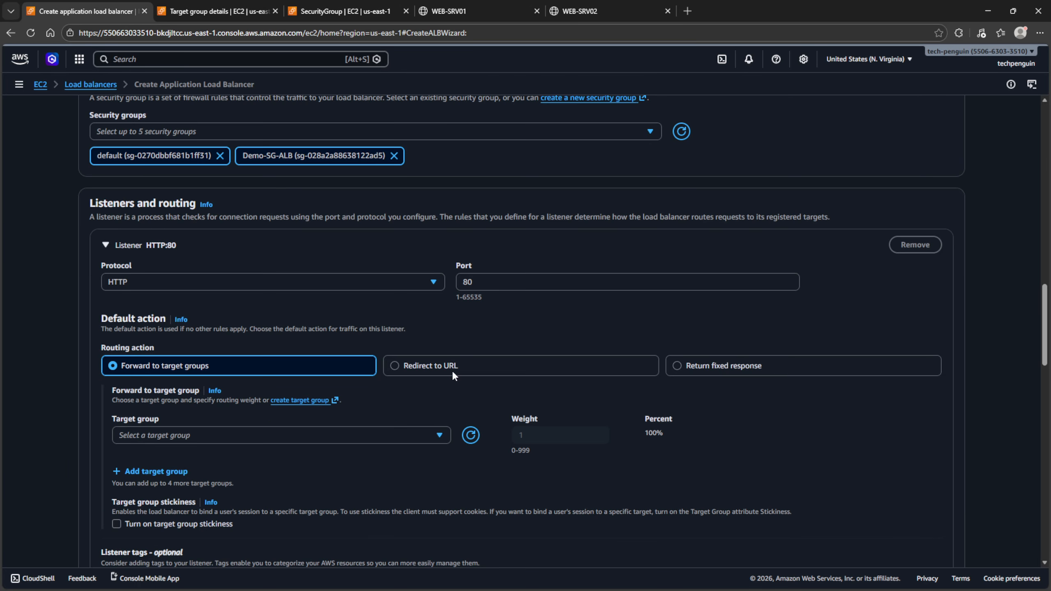
left_click(471, 435)
left_click(432, 435)
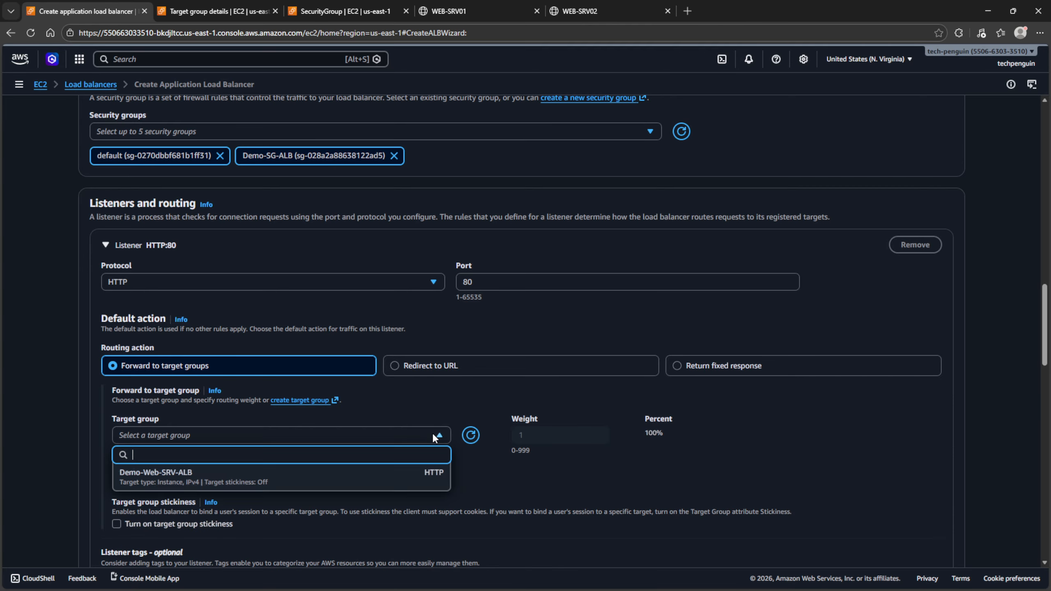
left_click(179, 479)
Leave the optional service integrations off, review the summary and create the load balancer.
scroll(424, 467, "down", 4)
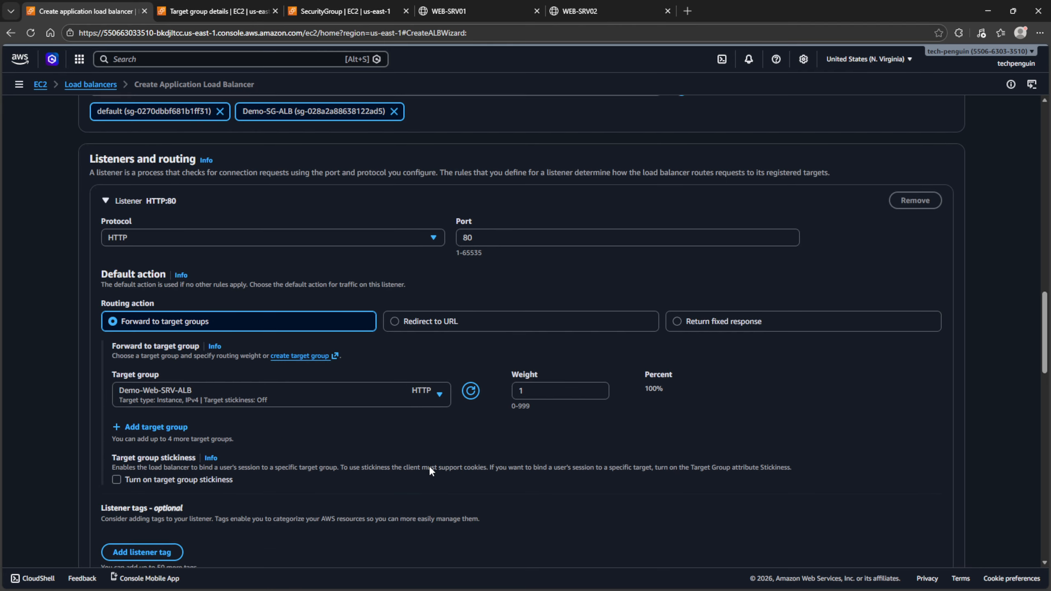
scroll(428, 466, "down", 20)
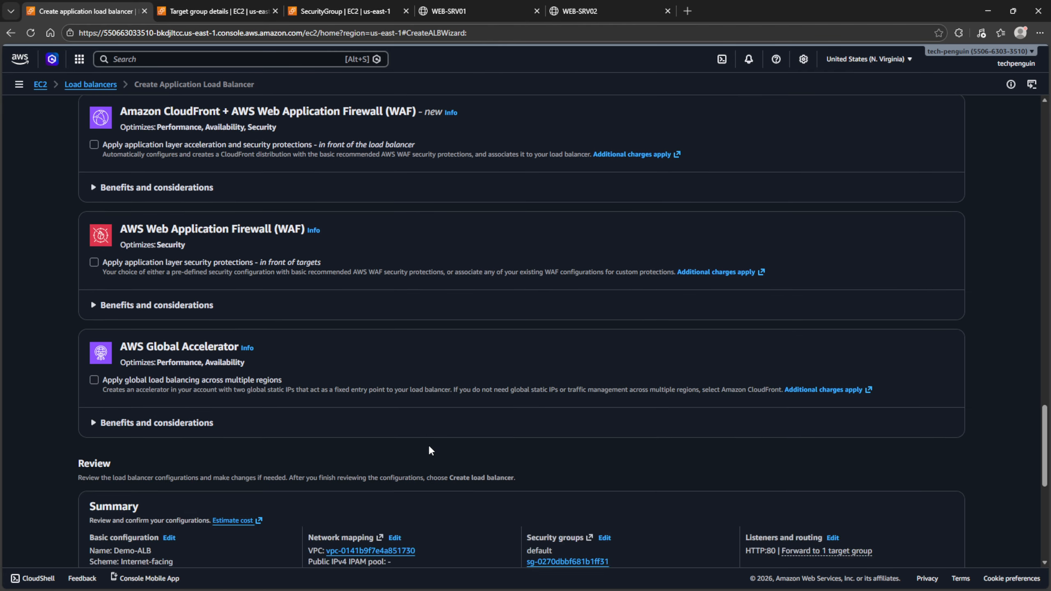
scroll(428, 439, "down", 5)
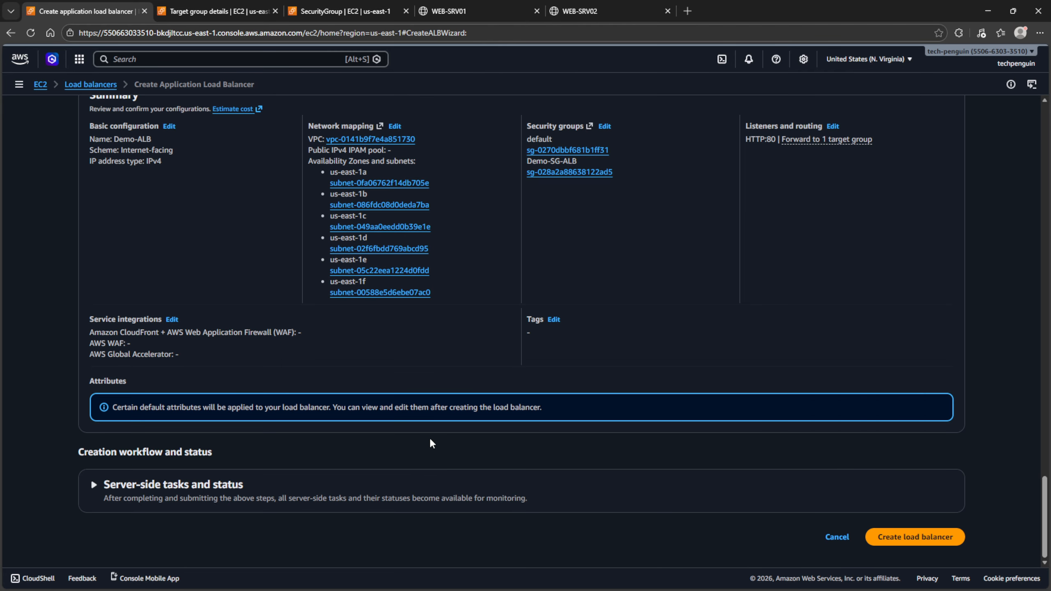
left_click(909, 533)
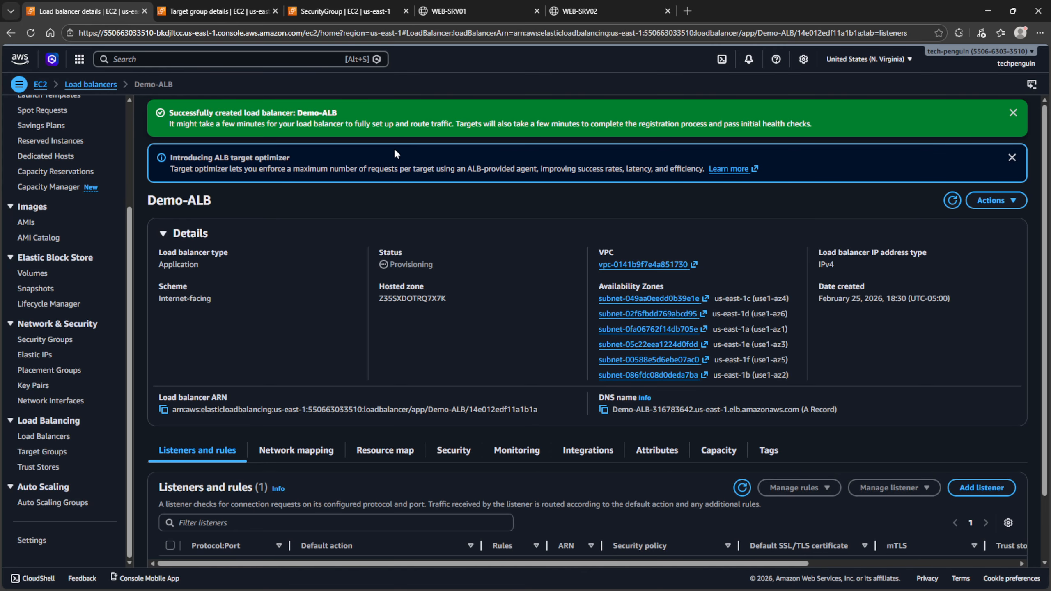
Open the load balancers list and check Demo-ALB's state and DNS name.
left_click(54, 434)
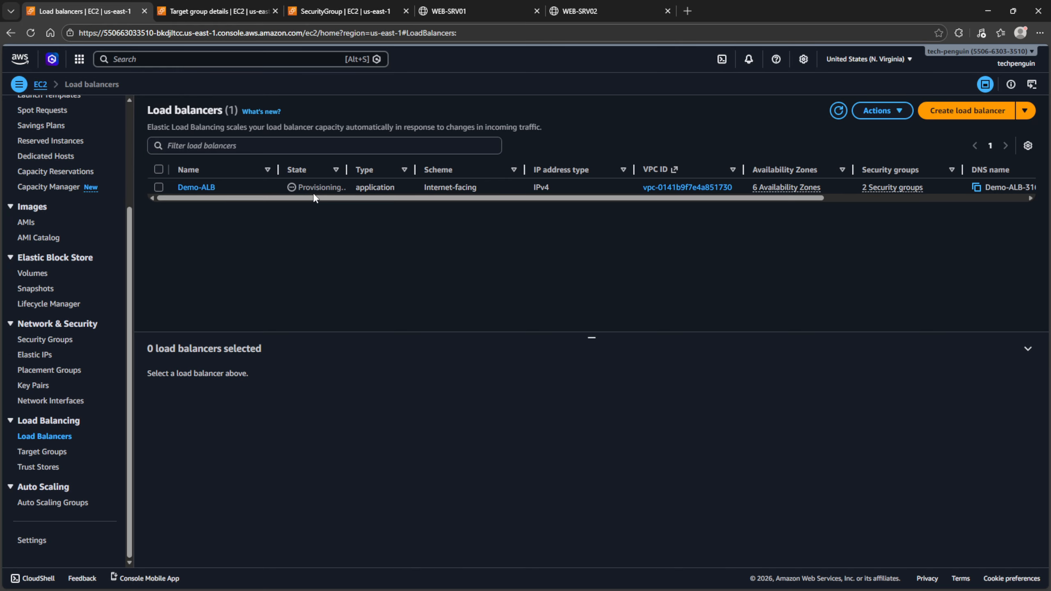
left_click_drag(582, 201, 770, 198)
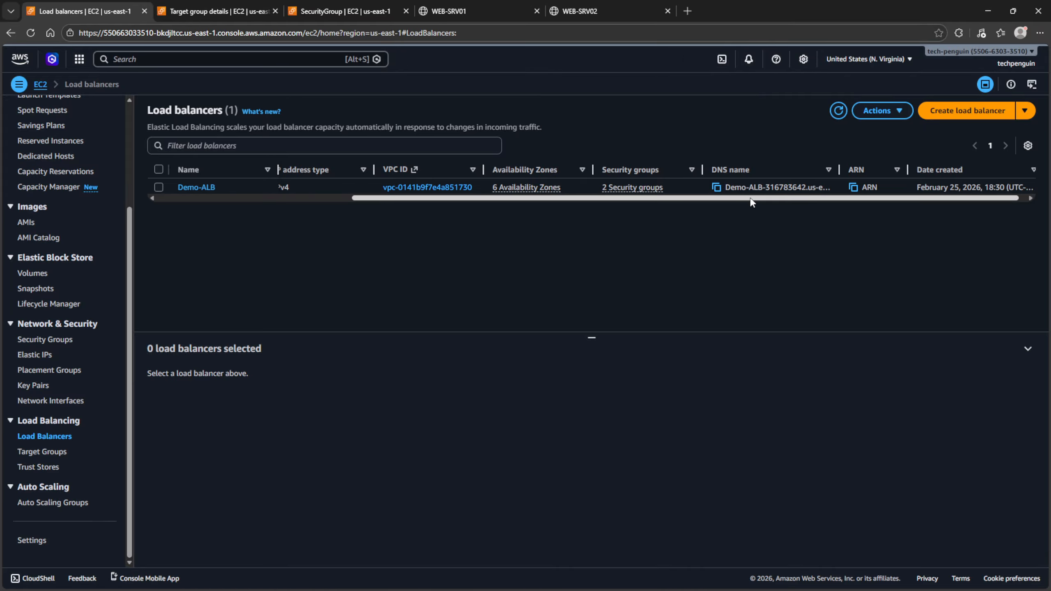
left_click_drag(751, 198, 462, 195)
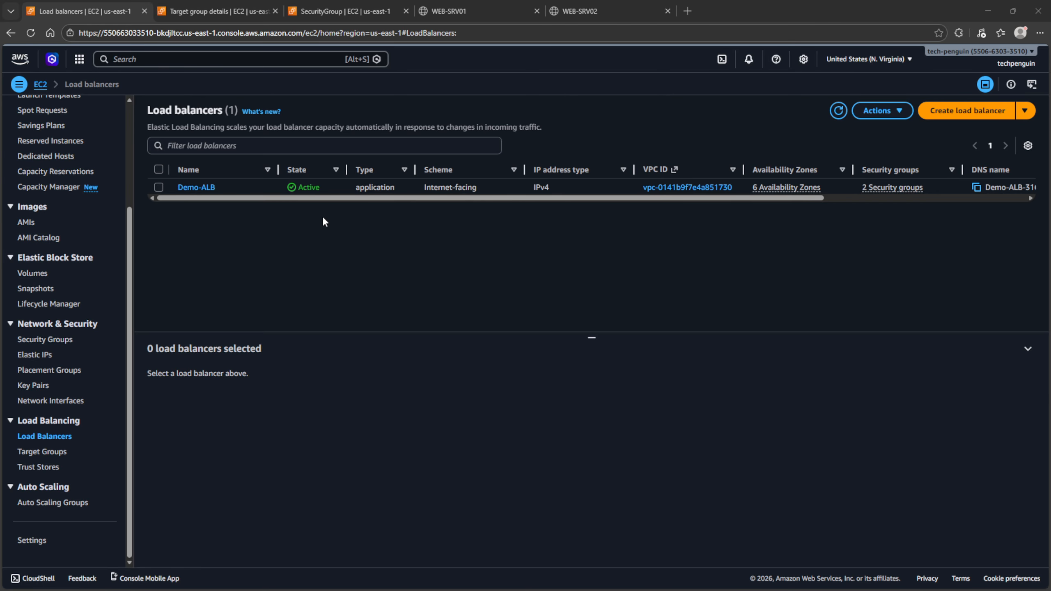
Copy Demo-ALB's DNS name and load it in a new browser tab.
left_click_drag(304, 197, 533, 212)
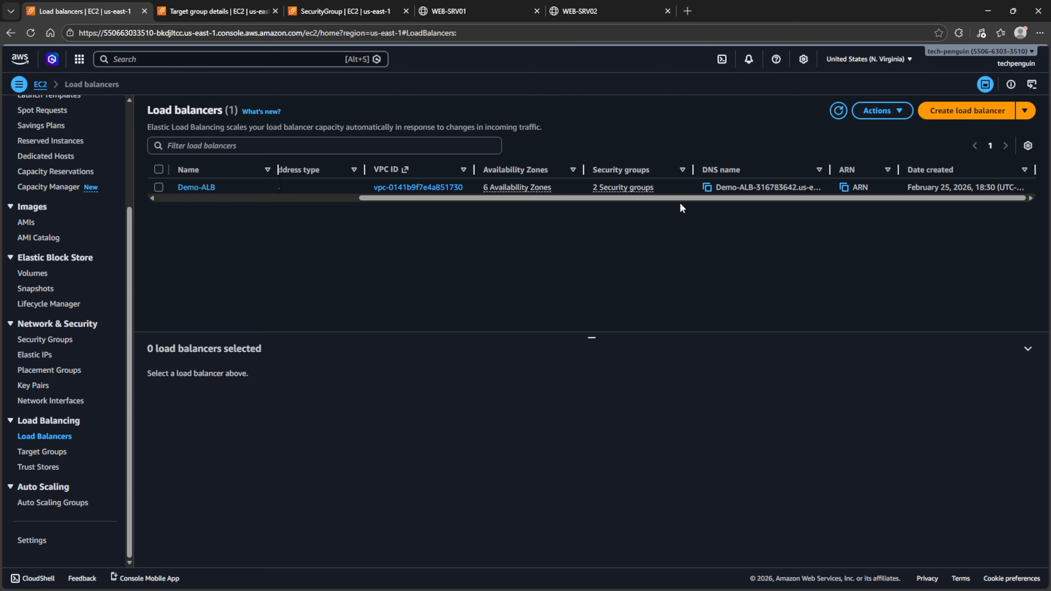
left_click(704, 187)
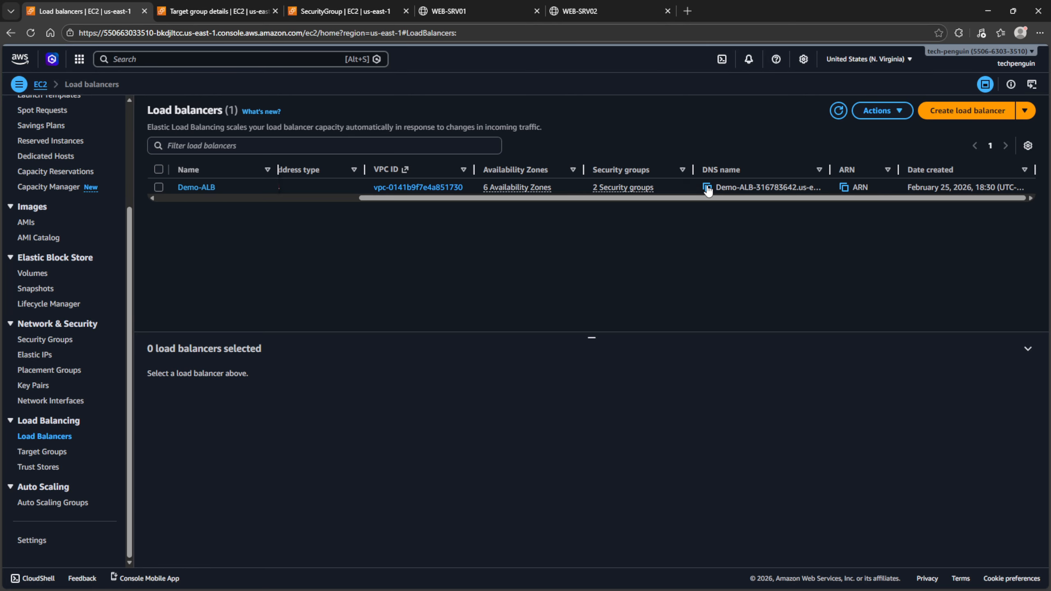
left_click(687, 11)
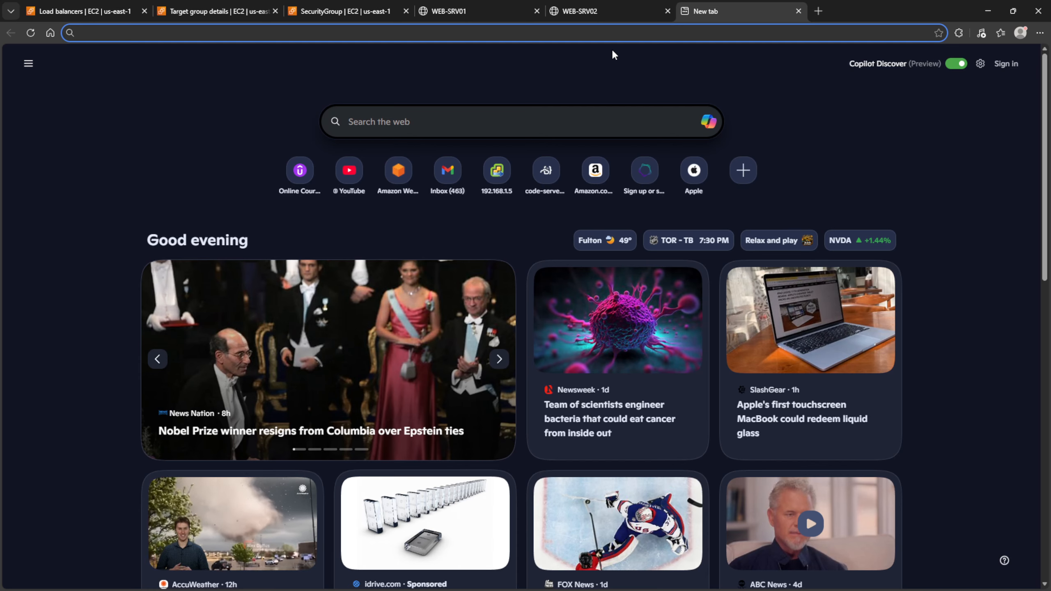
key("ctrl+v")
key("Return")
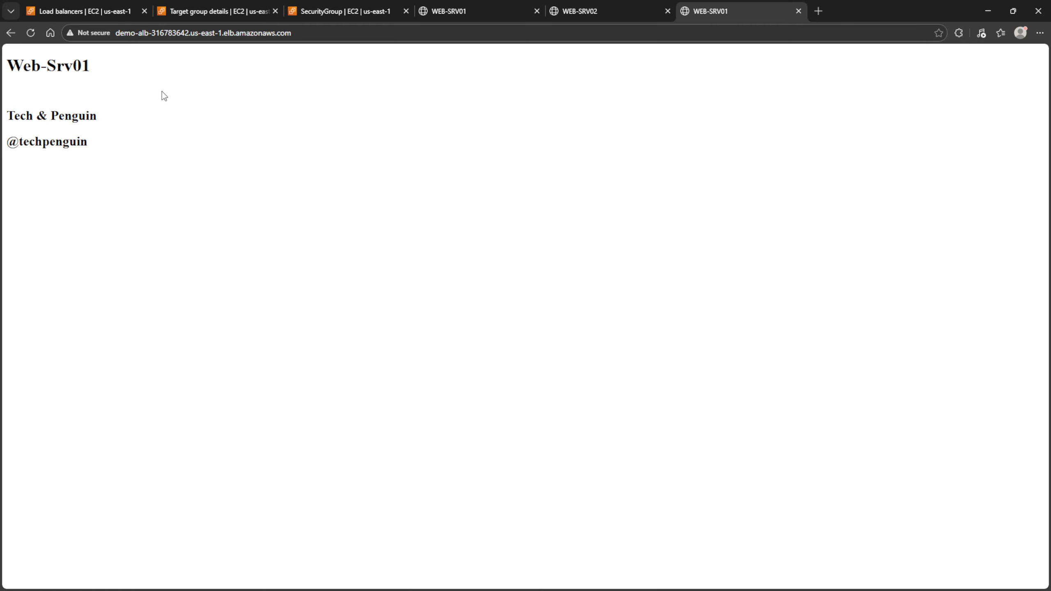
Reload the load balancer's page about ten times to check which web server answers each request.
left_click(30, 33)
left_click(30, 33)
left_click(30, 33)
left_click(30, 32)
left_click(30, 33)
left_click(30, 33)
left_click(30, 33)
left_click(30, 33)
left_click(30, 33)
left_click(30, 33)
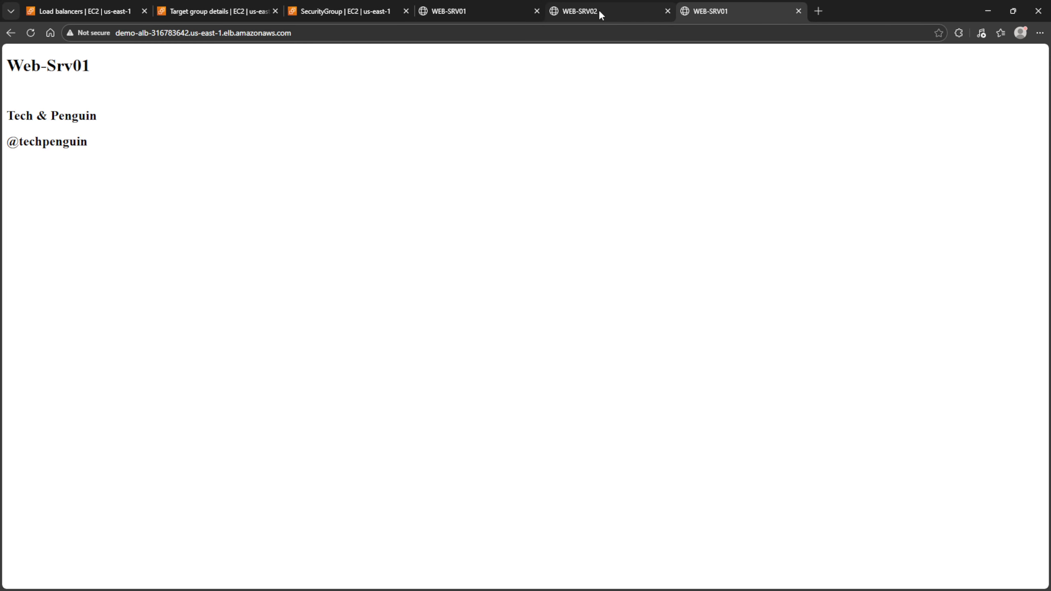
left_click_drag(7, 66, 89, 65)
right_click(90, 60)
left_click(120, 70)
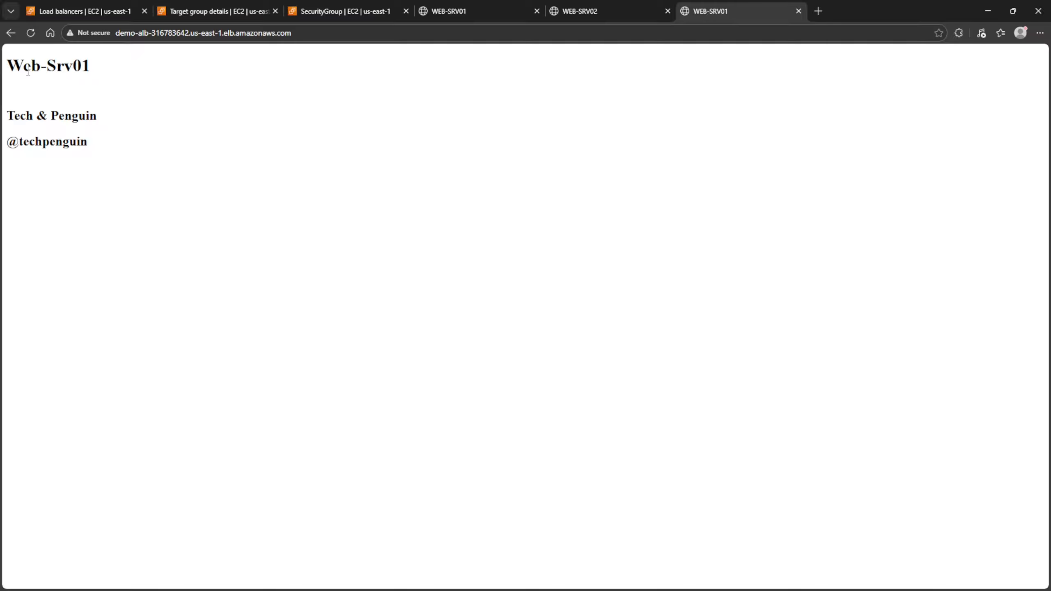
left_click_drag(6, 64, 147, 74)
left_click(340, 168)
Reload the load balancer's page several more times and compare it with the page served directly by WEB-SRV01.
left_click(30, 33)
left_click(31, 35)
left_click(30, 34)
left_click(31, 34)
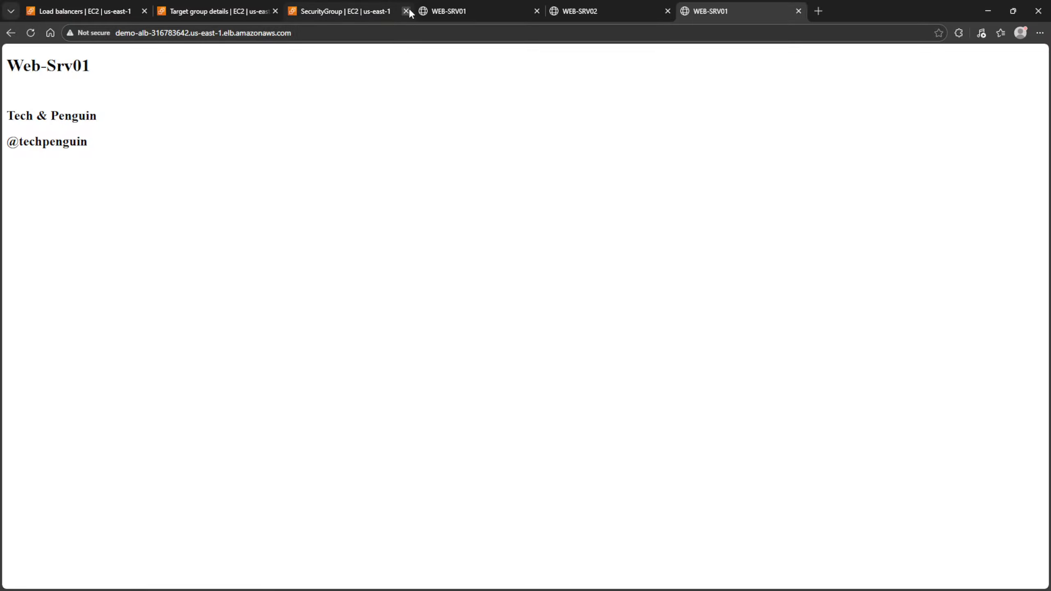
left_click(454, 15)
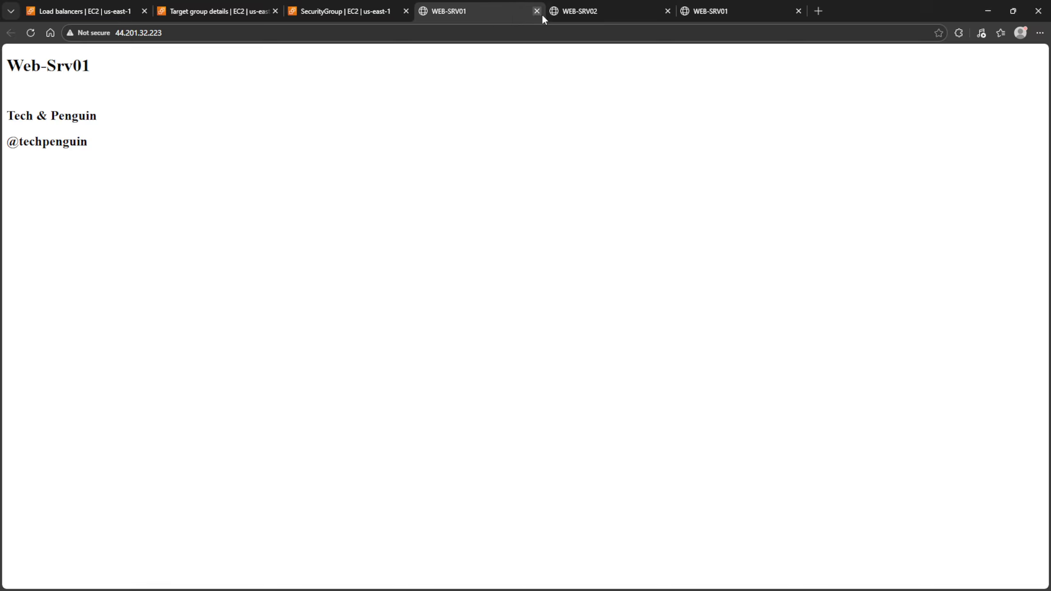
left_click(726, 11)
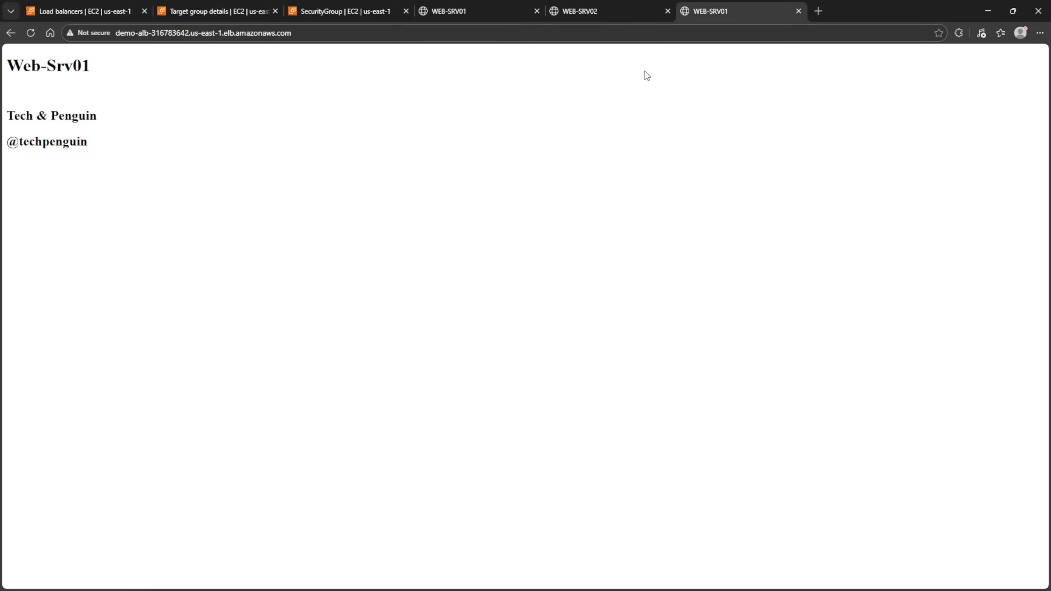
Select Demo-ALB in the load balancers list and examine its network mapping and resource map, including target health.
left_click(65, 11)
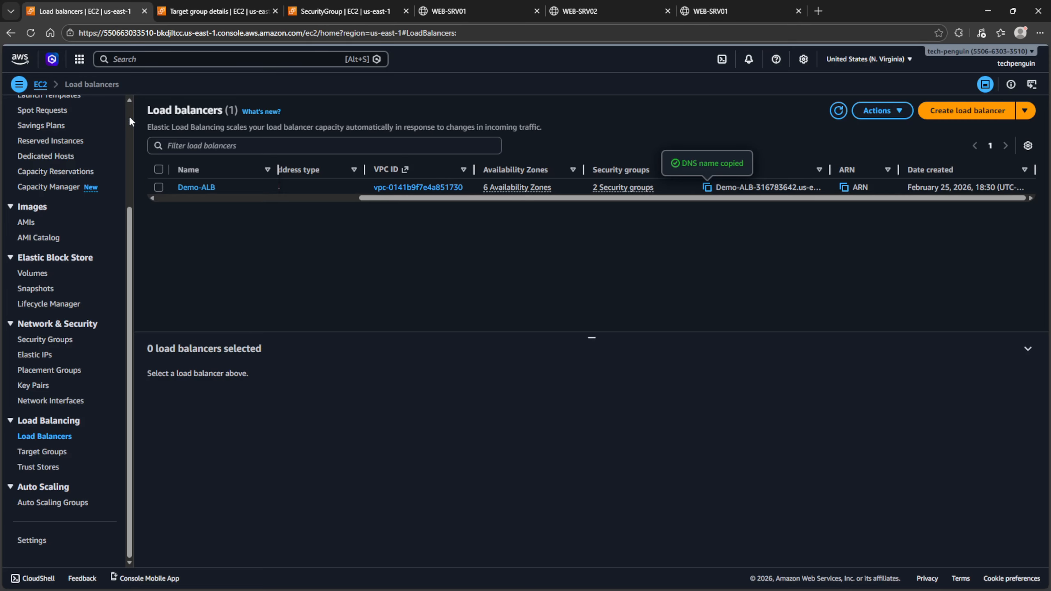
left_click(159, 187)
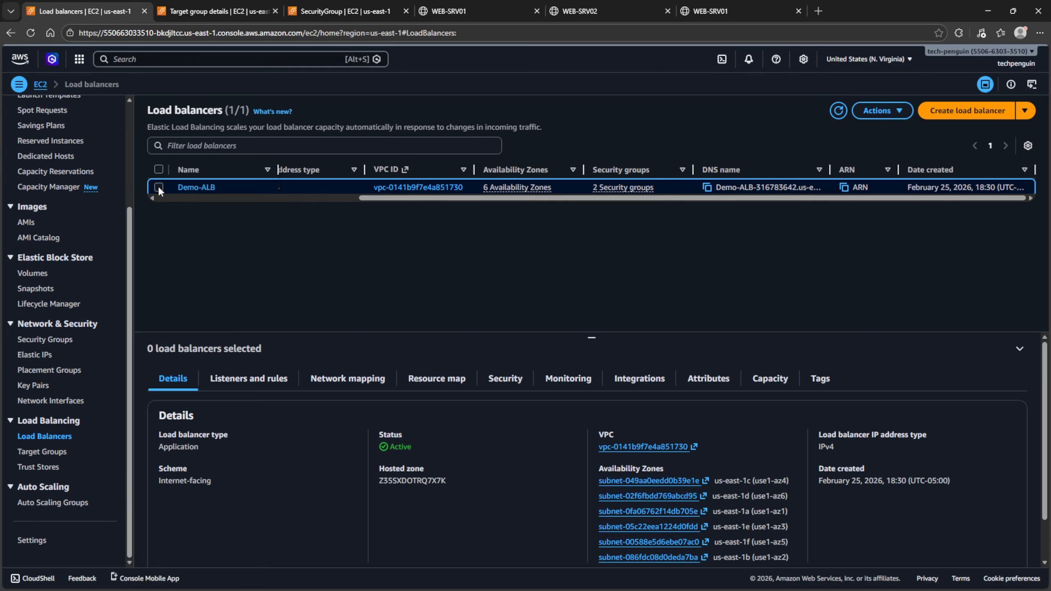
left_click(158, 187)
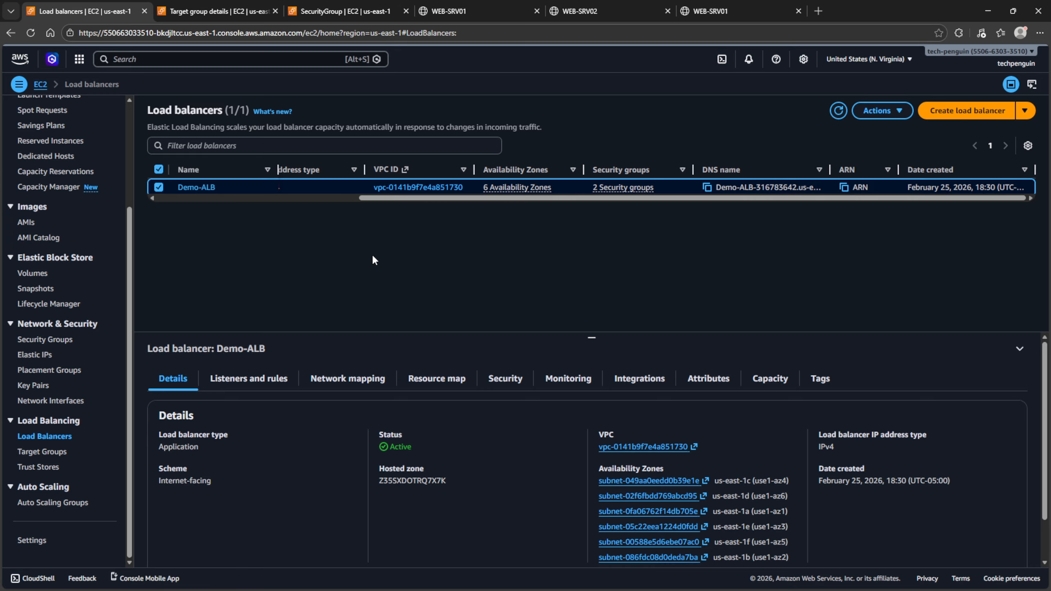
left_click(343, 384)
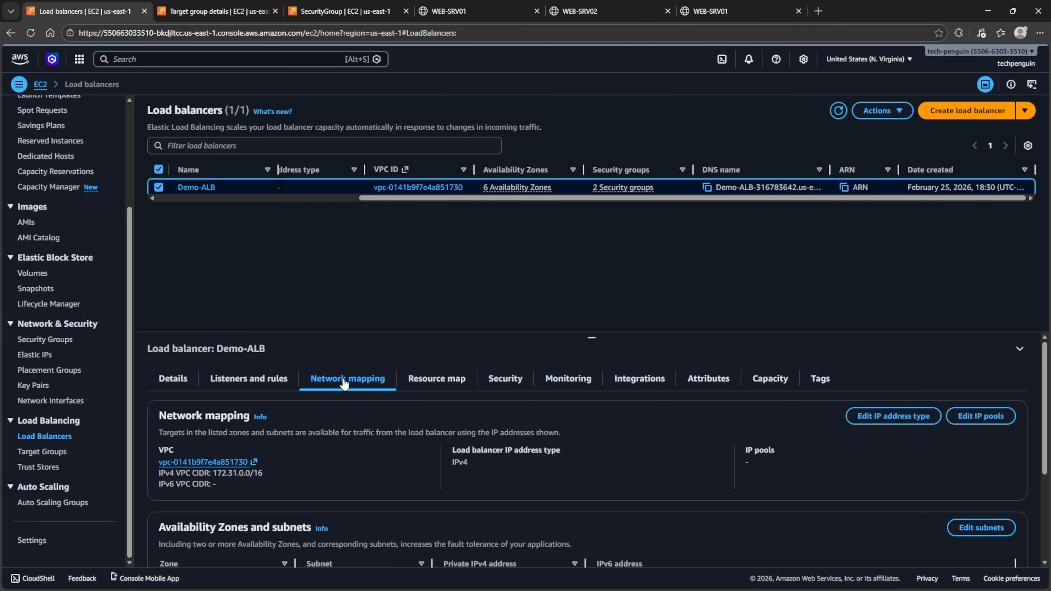
left_click(428, 378)
scroll(513, 443, "down", 1)
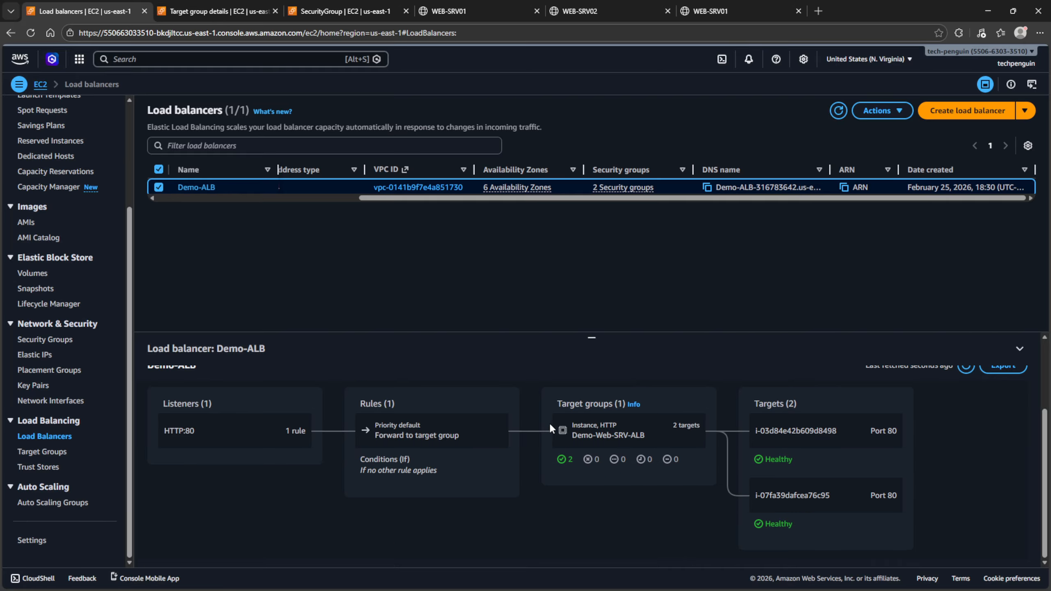
scroll(530, 410, "up", 1)
scroll(523, 407, "down", 3)
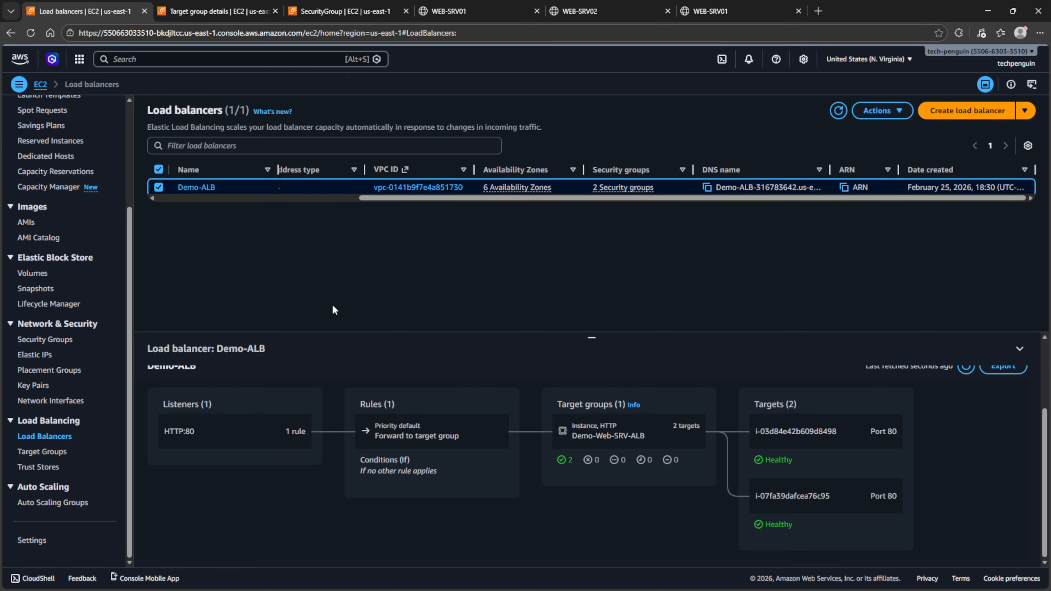
scroll(37, 325, "up", 3)
scroll(36, 325, "up", 1)
Open the EC2 instances list showing the two web servers.
left_click(35, 201)
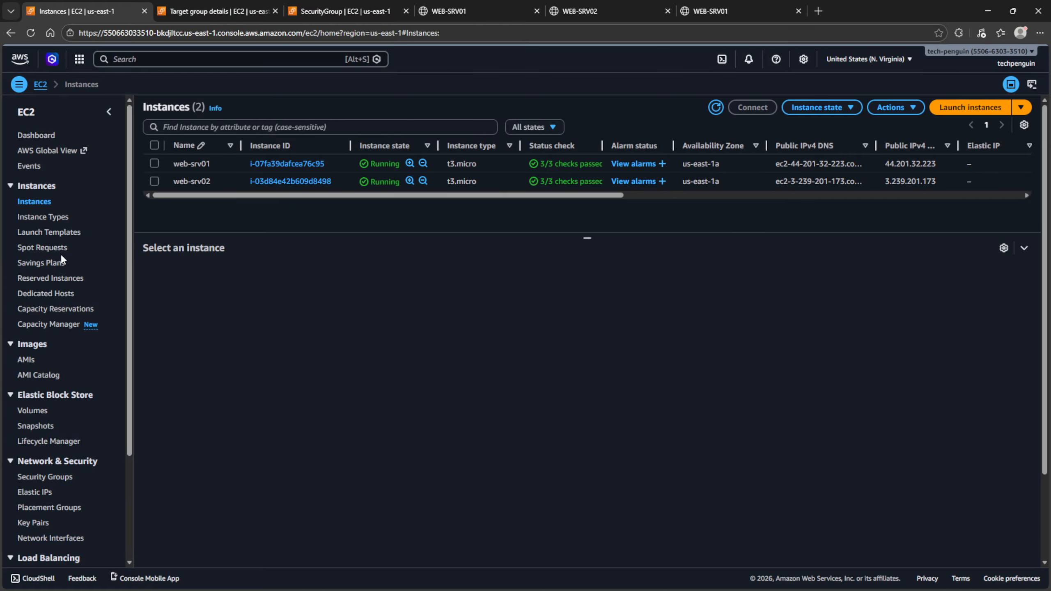
scroll(61, 254, "down", 4)
scroll(77, 304, "up", 2)
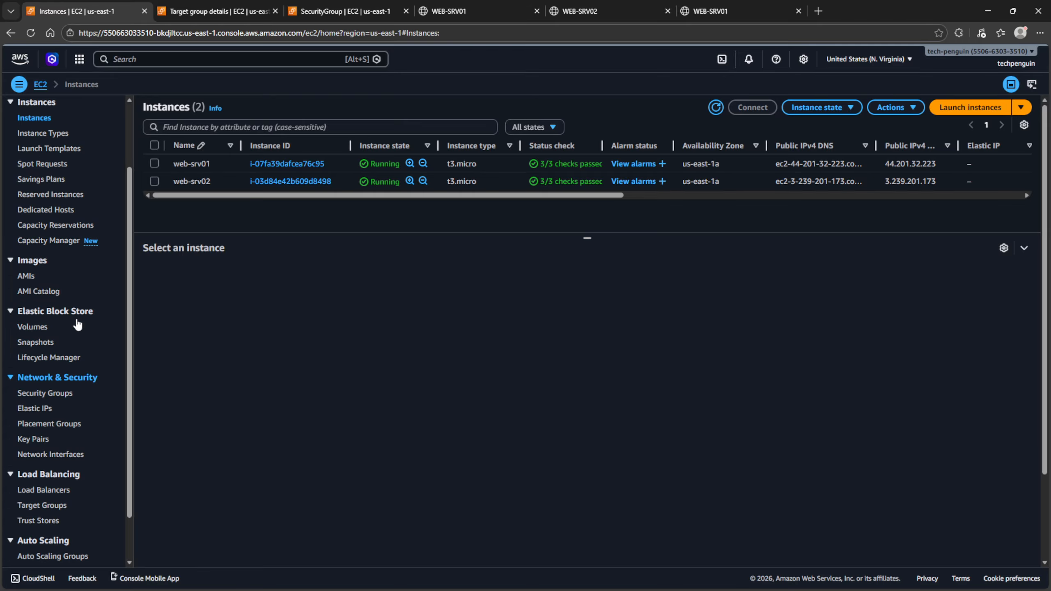